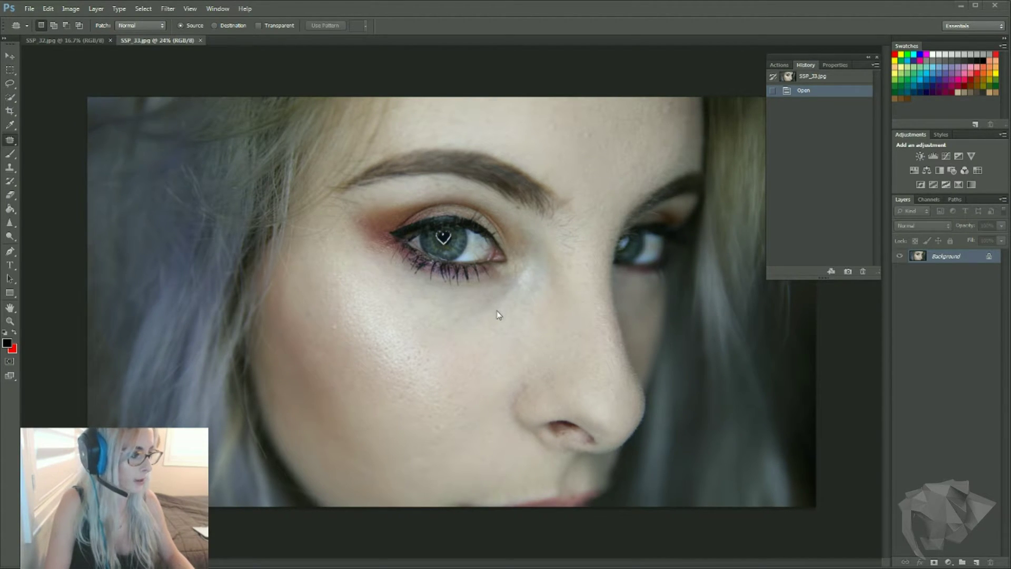
Step: Run the Frequency Separation action from the FS Action set on the SSP_33.jpg portrait
scroll(477, 335, "down", 1)
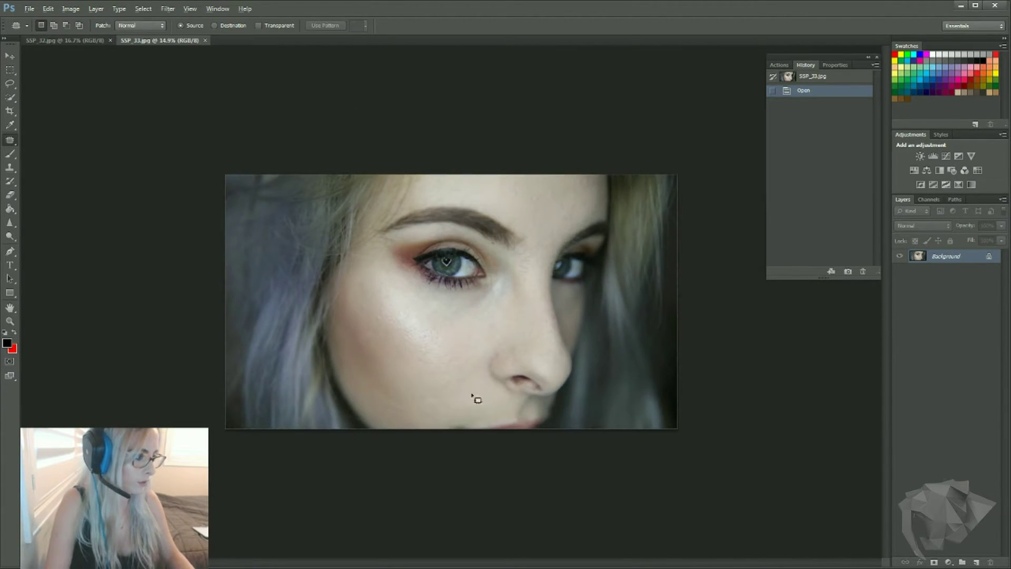
scroll(474, 395, "up", 1)
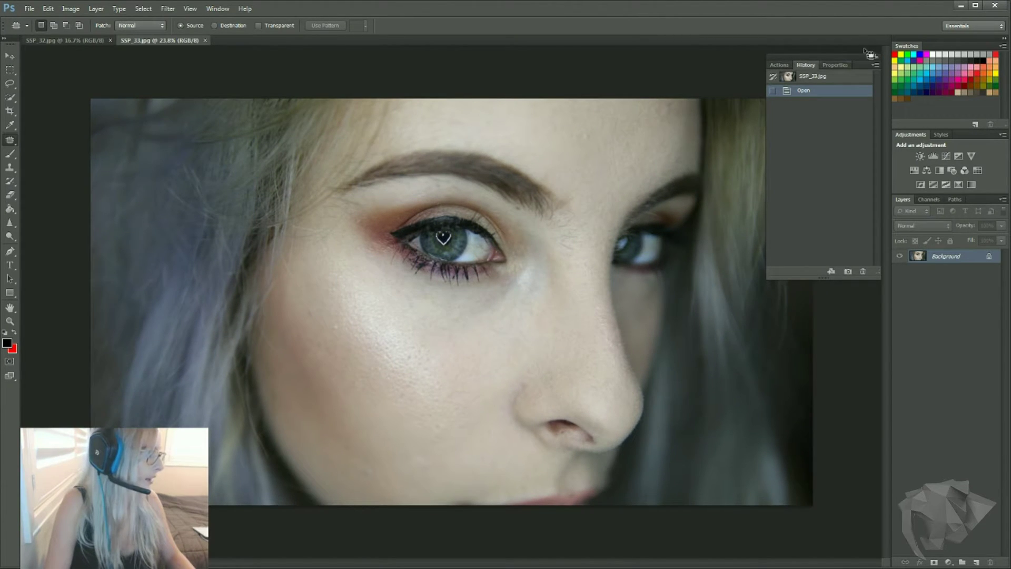
left_click(779, 65)
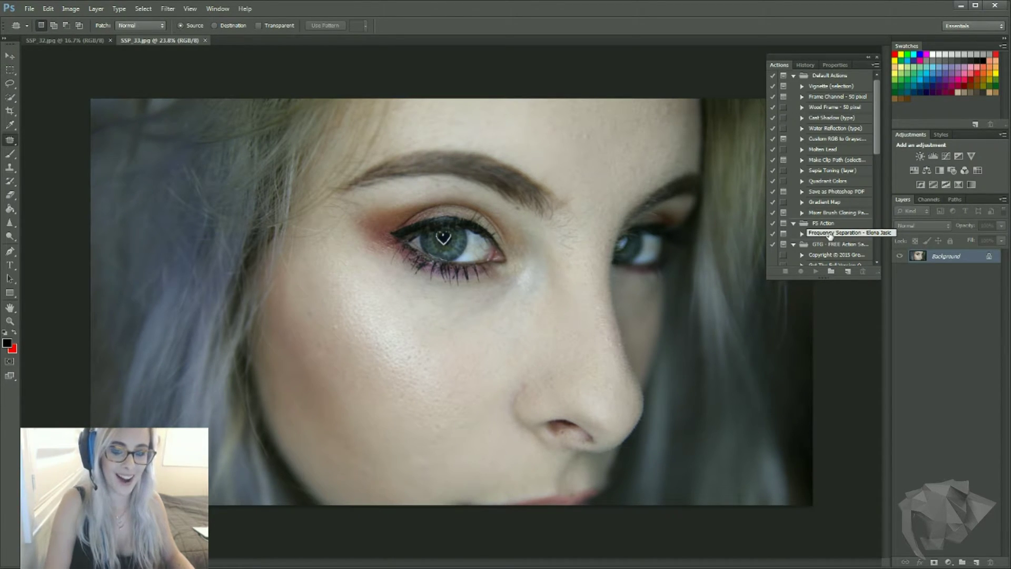
left_click(829, 233)
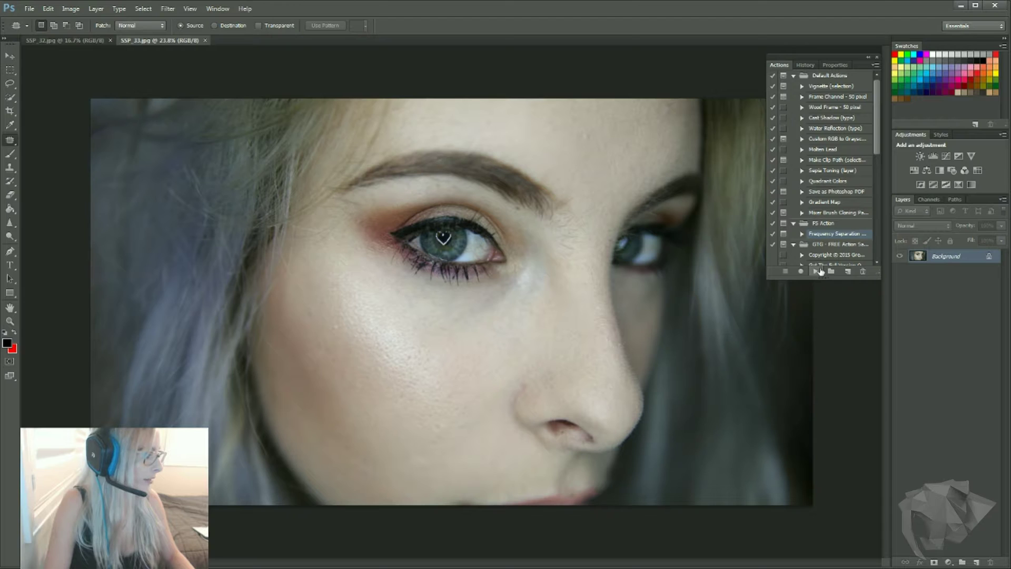
left_click(815, 270)
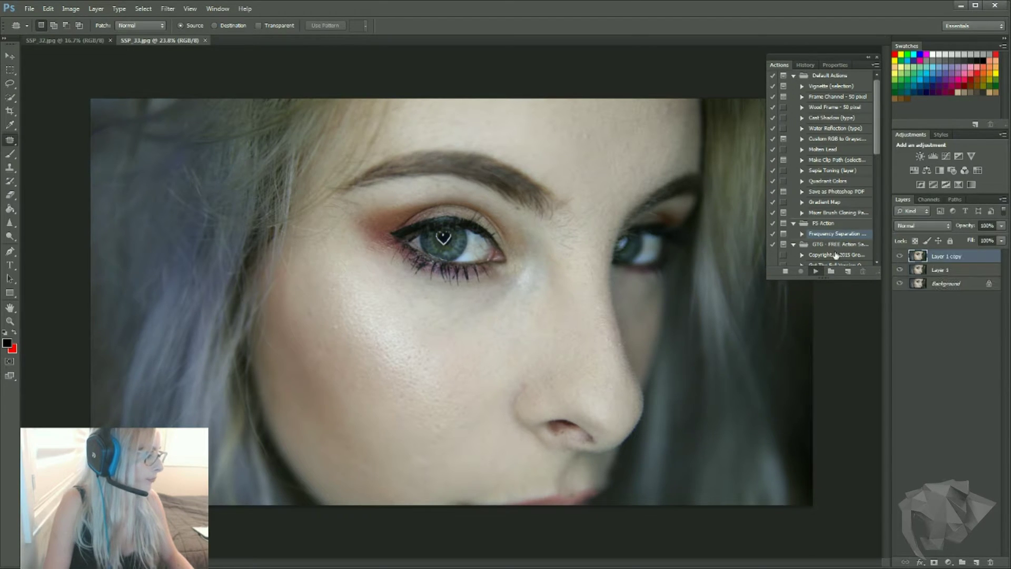
Step: Set the action's Gaussian Blur radius to about 4.7 pixels and accept its Apply Image and new group settings unchanged
left_click_drag(471, 287, 453, 288)
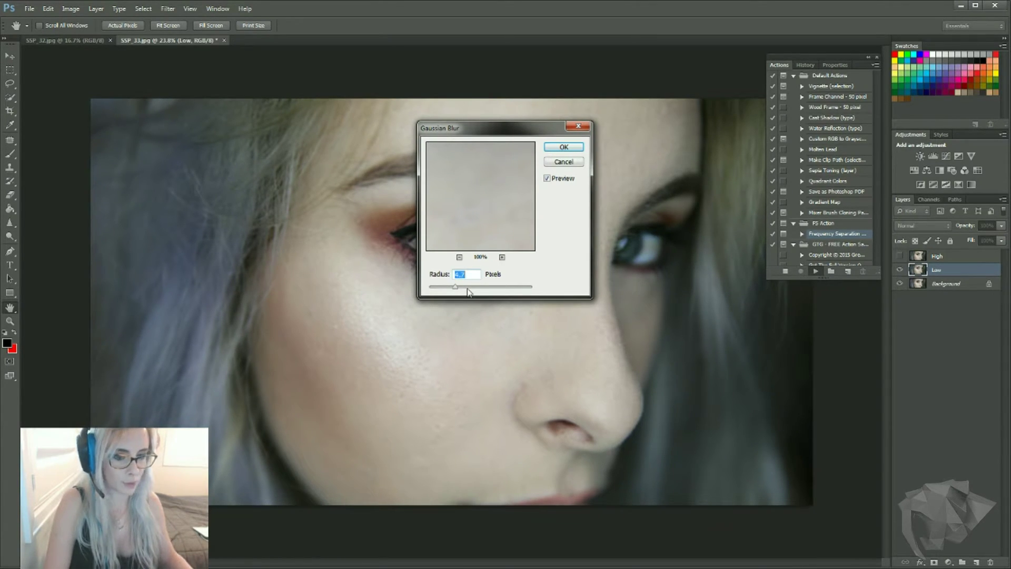
left_click(562, 150)
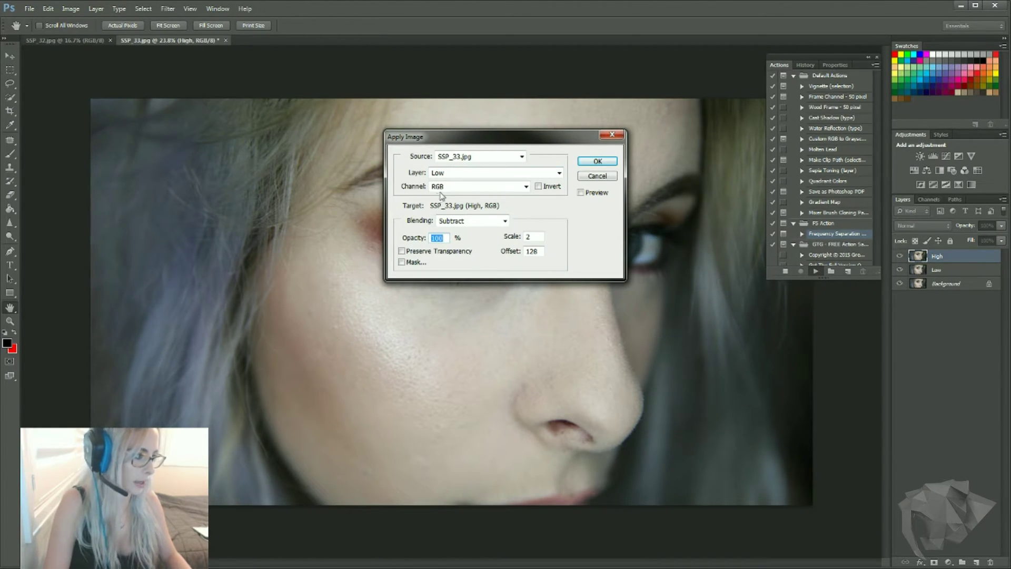
left_click(606, 161)
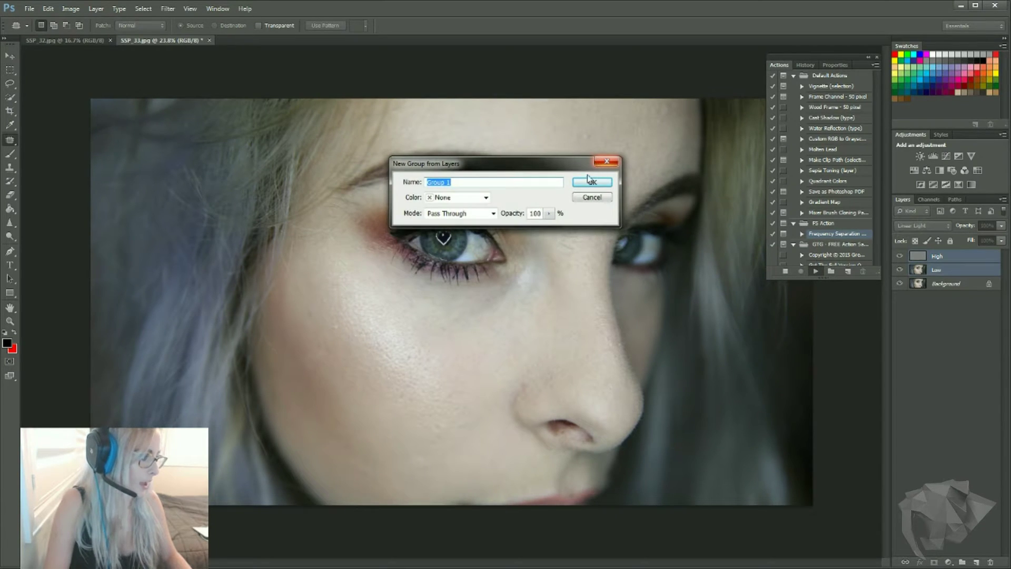
left_click(591, 181)
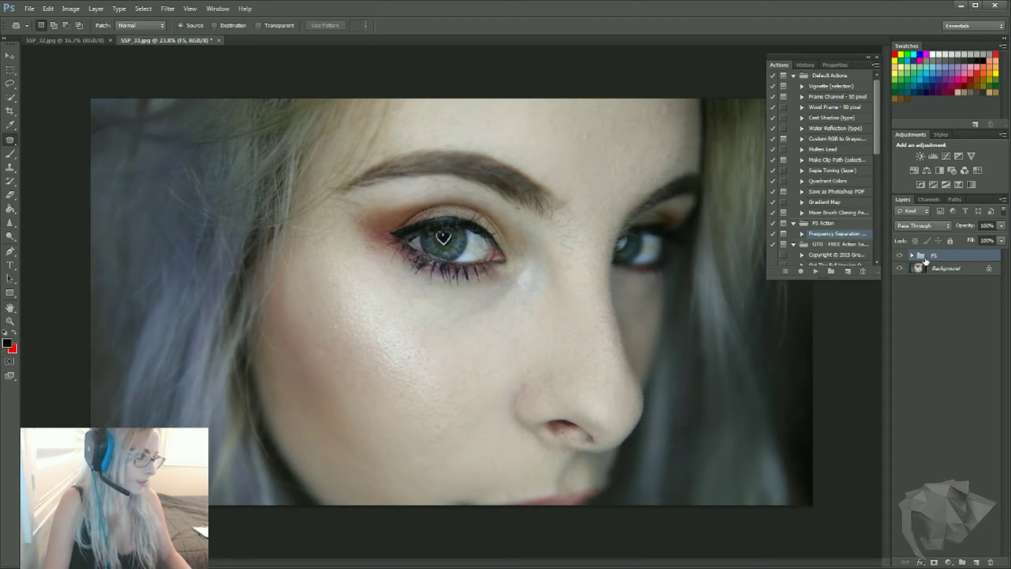
Step: On the Low layer inside the FS group, blur the cheek area below the near eye with the last Gaussian Blur and clear the selection
left_click(912, 256)
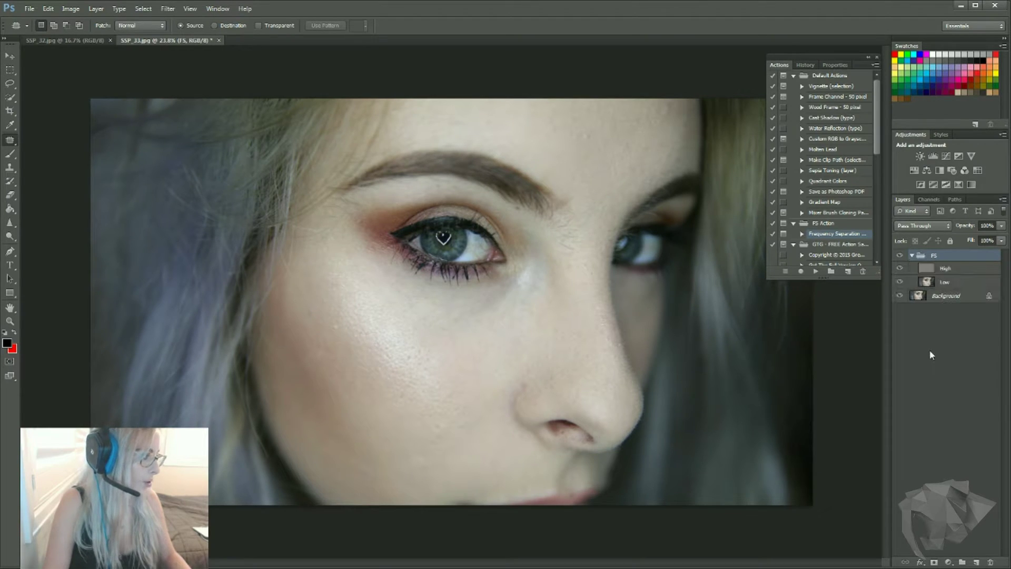
left_click(943, 286)
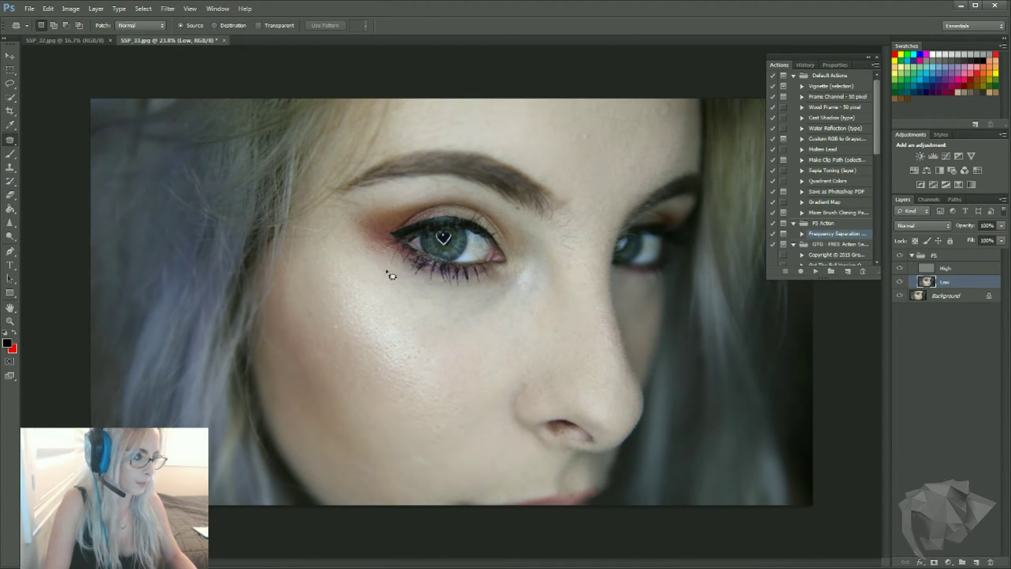
mouse_move(339, 237)
left_mouse_down()
mouse_move(446, 297)
mouse_move(516, 313)
mouse_move(494, 416)
mouse_move(412, 463)
mouse_move(310, 317)
mouse_move(324, 295)
left_mouse_up()
left_click(169, 9)
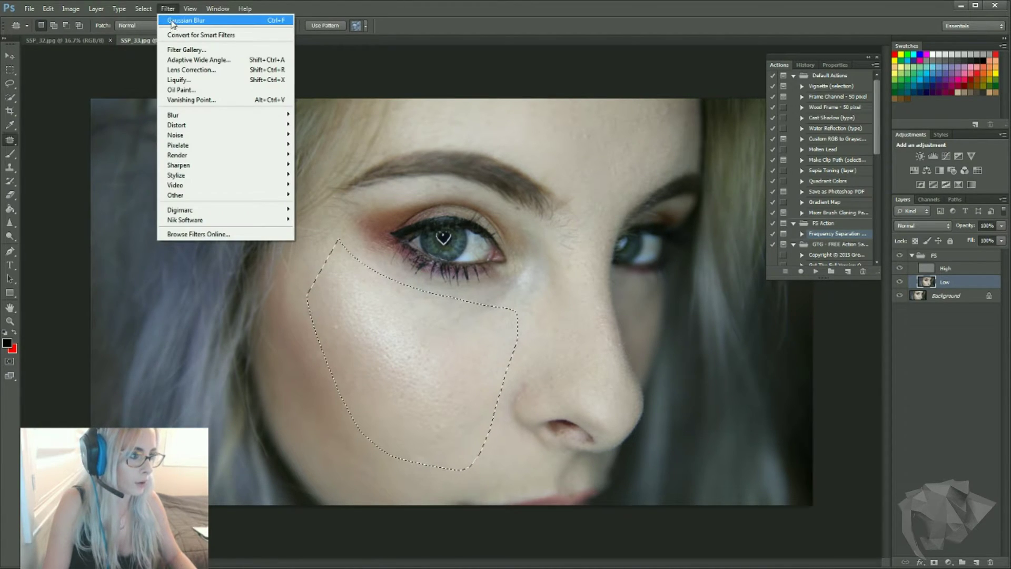
left_click(173, 21)
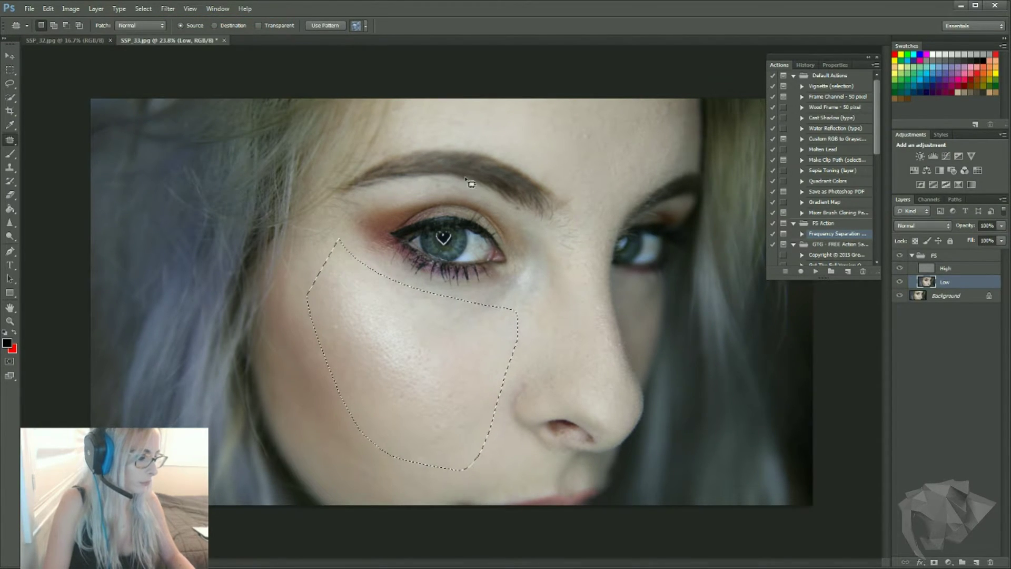
left_click(168, 10)
left_click(171, 11)
key("ctrl+d")
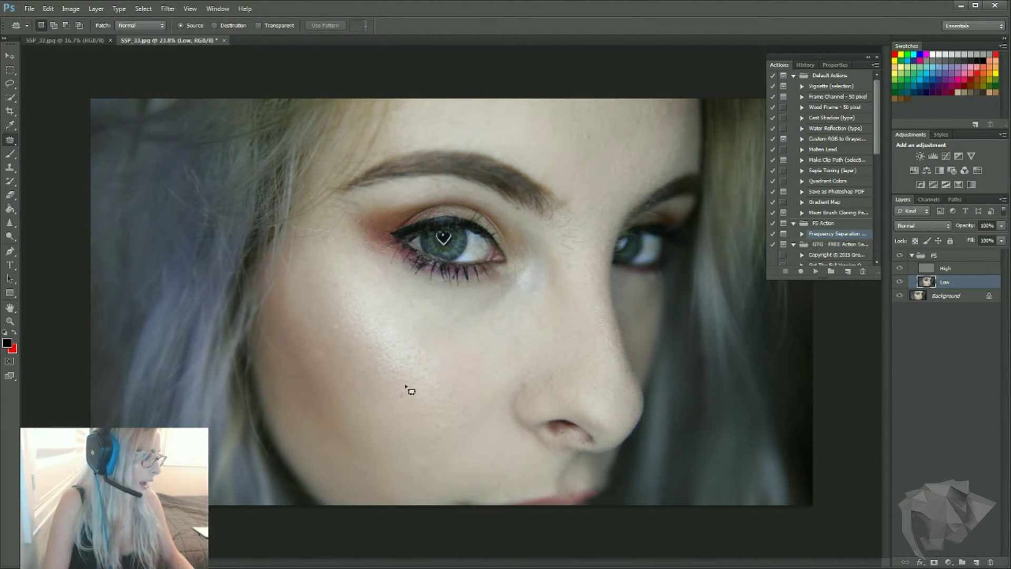
Step: Toggle the Low layer's visibility repeatedly to compare the cheek before and after smoothing, leaving the layer shown
left_click(901, 283)
left_click(901, 283)
left_click(901, 283)
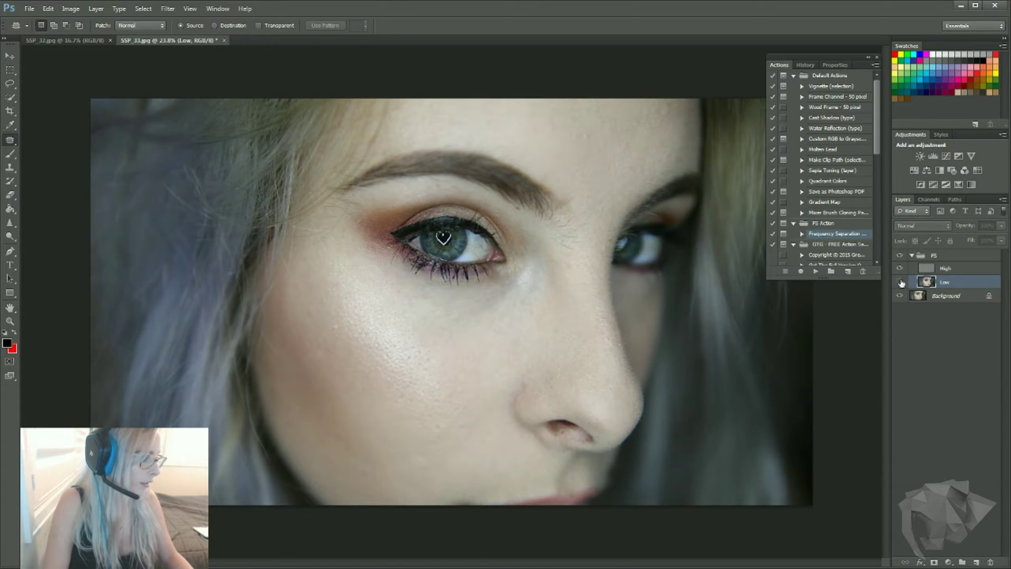
left_click(901, 284)
left_click(902, 283)
left_click(901, 283)
left_click(901, 283)
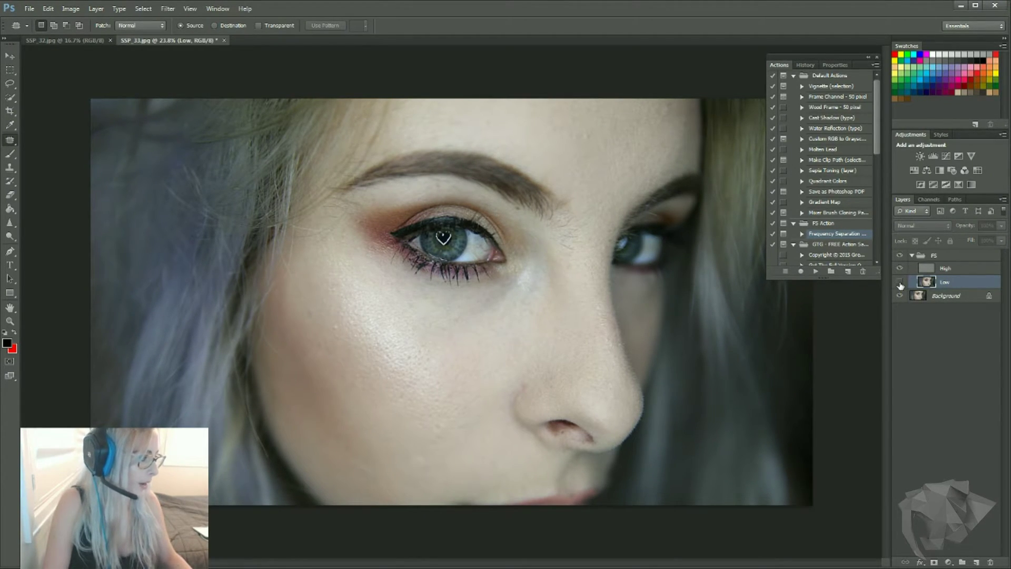
left_click(901, 283)
left_click(900, 283)
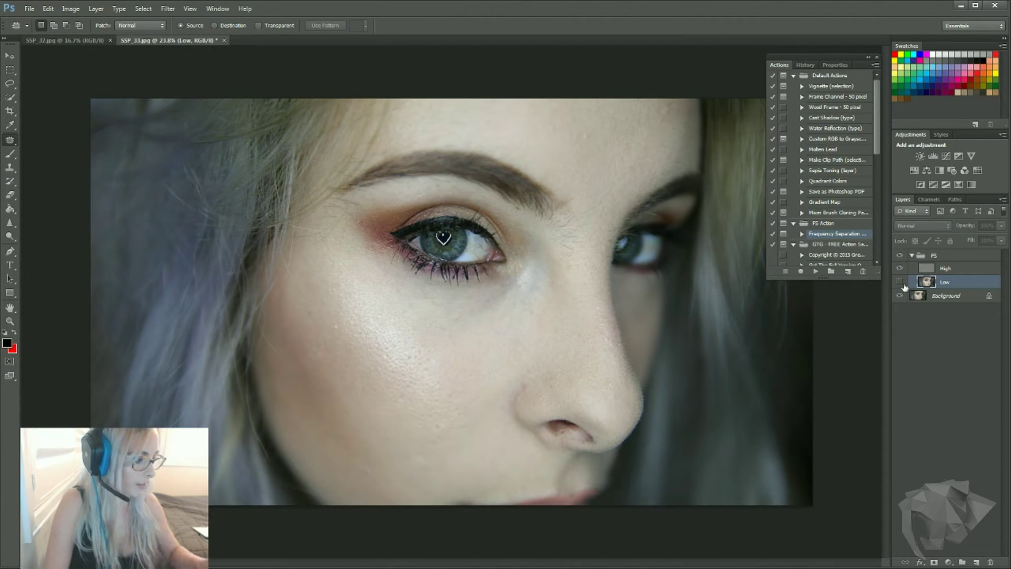
left_click(900, 283)
Step: Outline the forehead skin above the near eyebrow twice on the Low layer, reapplying the last Gaussian Blur and deselecting each time
mouse_move(404, 139)
left_mouse_down()
mouse_move(477, 142)
mouse_move(596, 216)
mouse_move(688, 149)
mouse_move(566, 79)
left_mouse_up()
left_click(168, 8)
left_click(172, 21)
key("ctrl+d")
mouse_move(437, 131)
left_mouse_down()
mouse_move(594, 89)
mouse_move(429, 69)
mouse_move(415, 103)
left_mouse_up()
left_click(168, 9)
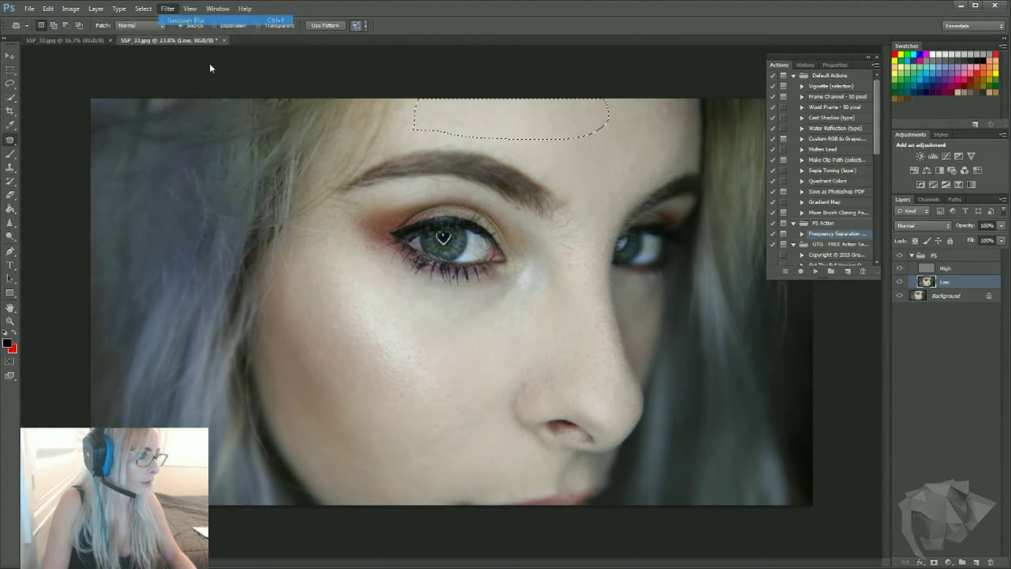
left_click(176, 24)
key("ctrl+d")
Step: Select a broad area of the cheek reaching to the side of the nose, reapply Gaussian Blur to it, and deselect
mouse_move(260, 341)
left_mouse_down()
mouse_move(294, 448)
mouse_move(360, 533)
mouse_move(501, 483)
mouse_move(520, 441)
mouse_move(506, 393)
mouse_move(521, 315)
left_mouse_up()
left_click(168, 9)
left_click(172, 11)
left_click(173, 11)
left_click(174, 22)
key("ctrl+d")
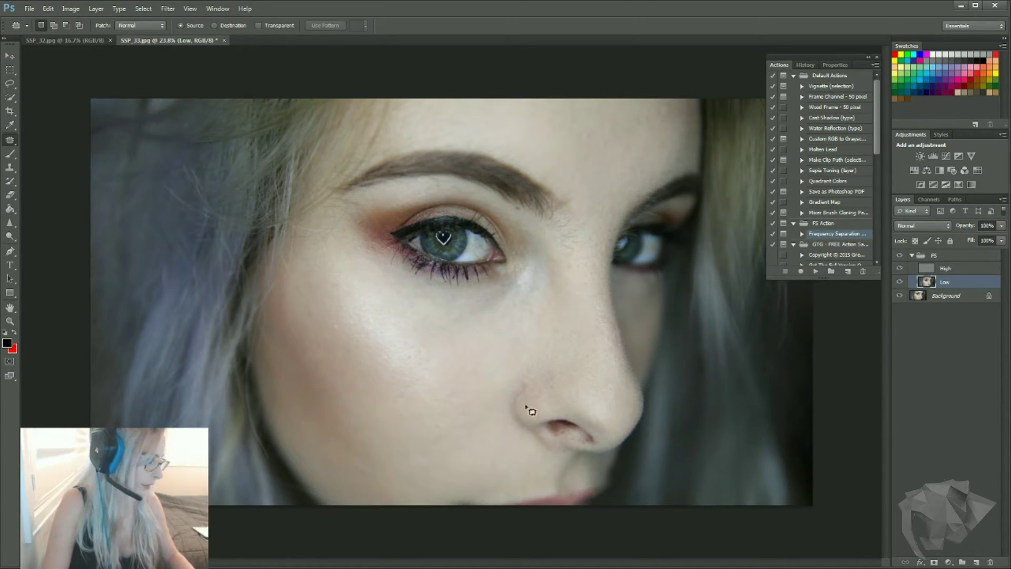
Step: Select the small skin patch at the top of the nose between the eyes, blur it with the last Gaussian Blur, and deselect
mouse_move(566, 210)
left_mouse_down()
mouse_move(571, 271)
mouse_move(598, 228)
mouse_move(569, 216)
left_mouse_up()
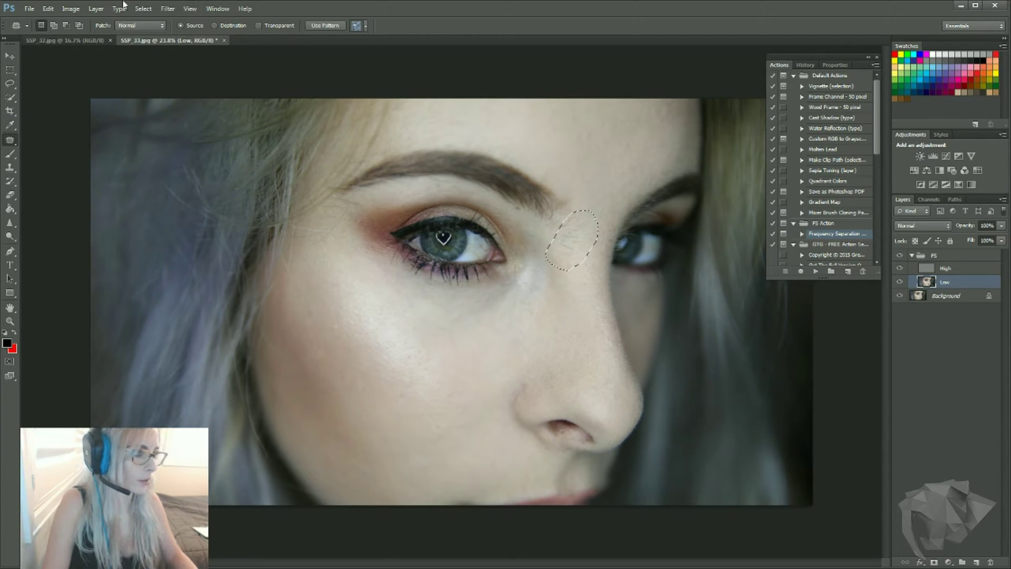
left_click(170, 11)
left_click(169, 21)
left_click(169, 11)
left_click(169, 20)
left_click(439, 402)
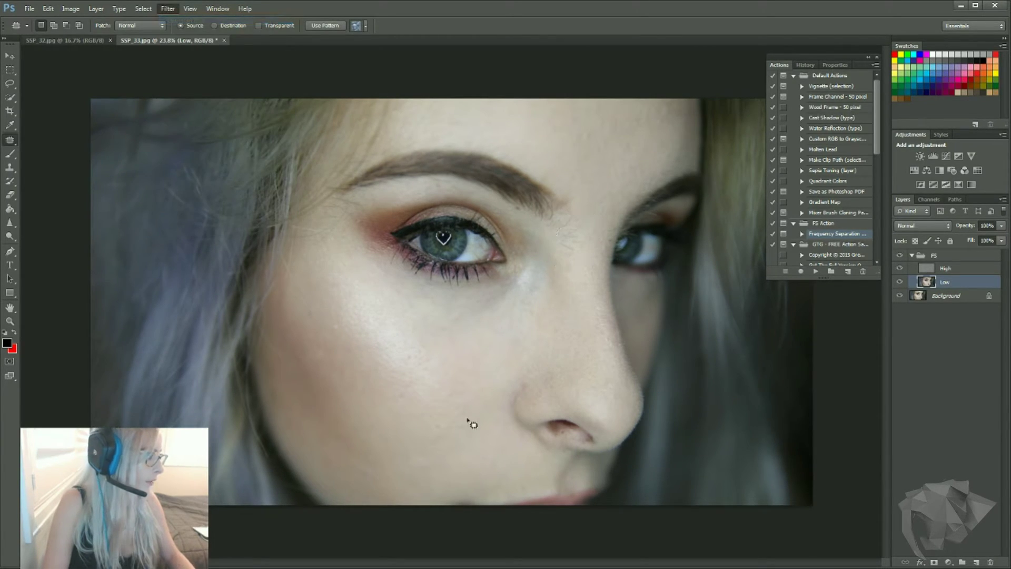
Step: Outline the side and bridge of the nose on the Low layer, smooth the skin with the last Gaussian Blur, and clear the selection
mouse_move(503, 358)
left_mouse_down()
mouse_move(600, 402)
mouse_move(614, 343)
mouse_move(584, 240)
left_mouse_up()
left_click(167, 8)
key("Escape")
key("ctrl+d")
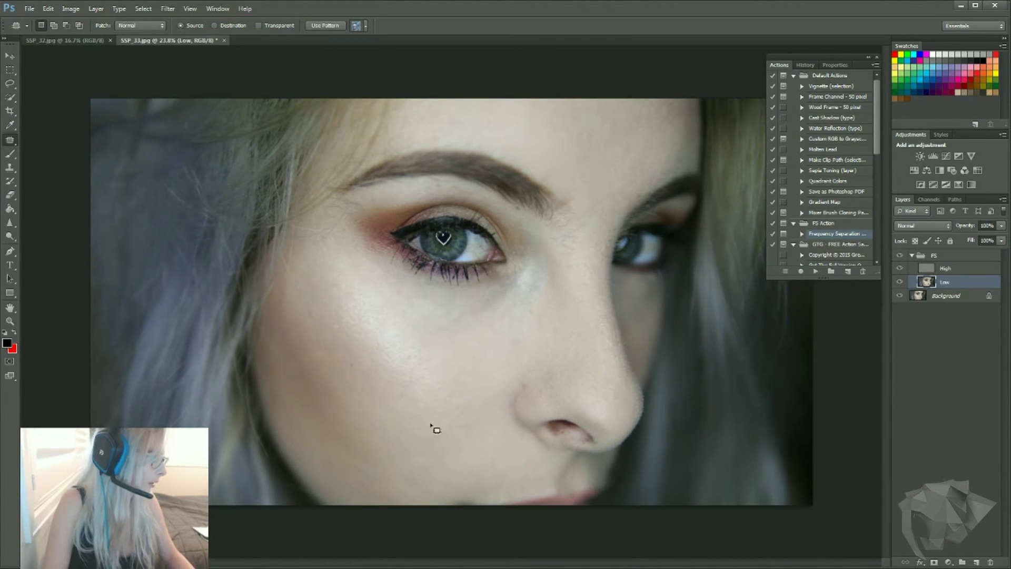
mouse_move(533, 373)
left_mouse_down()
mouse_move(624, 409)
mouse_move(614, 341)
mouse_move(568, 293)
left_mouse_up()
left_click(166, 9)
left_click(170, 21)
left_click(366, 369)
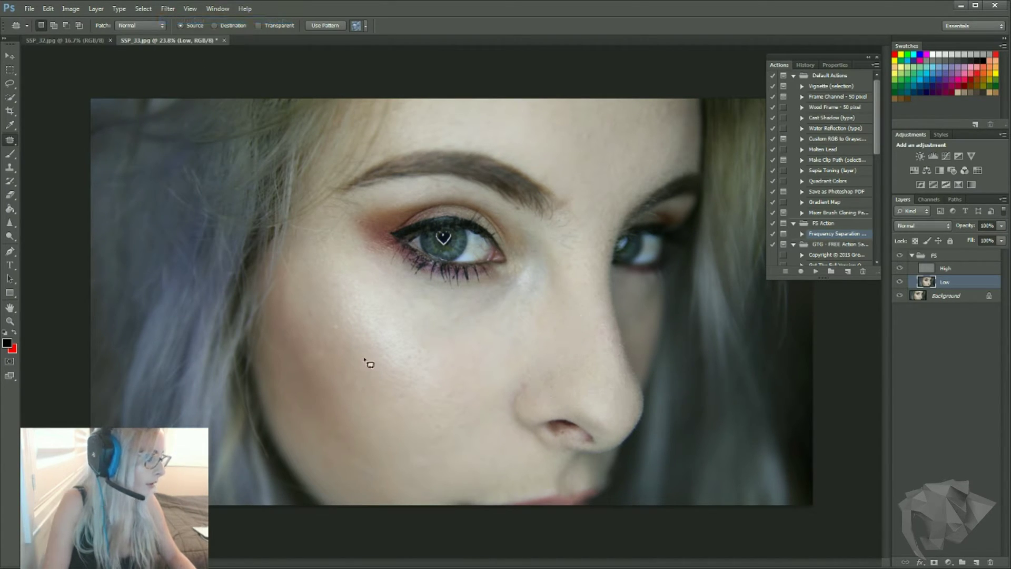
Step: Outline the cheek from cheekbone to jaw and then the upper cheek, smooth the skin with the last Gaussian Blur, and deselect
scroll(518, 525, "down", 4)
scroll(445, 480, "up", 2)
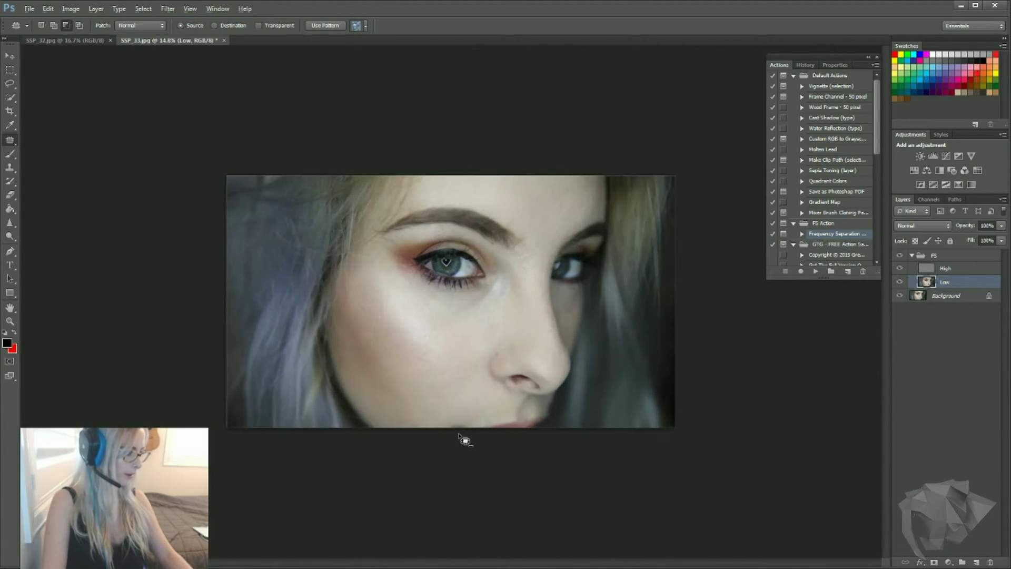
mouse_move(405, 422)
left_mouse_down()
mouse_move(419, 449)
mouse_move(472, 413)
mouse_move(475, 341)
mouse_move(363, 290)
left_mouse_up()
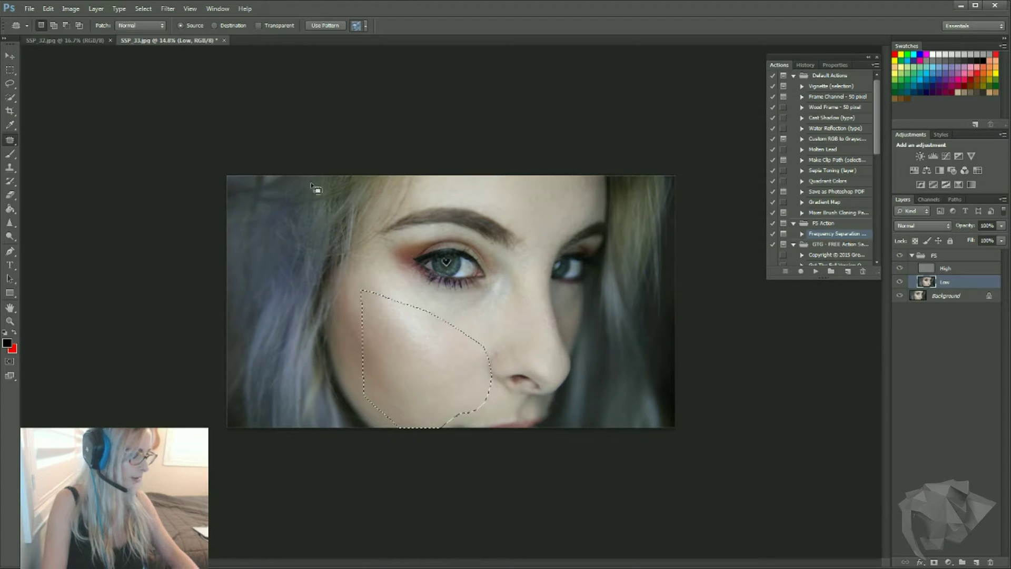
left_click(167, 9)
key("Escape")
key("ctrl+d")
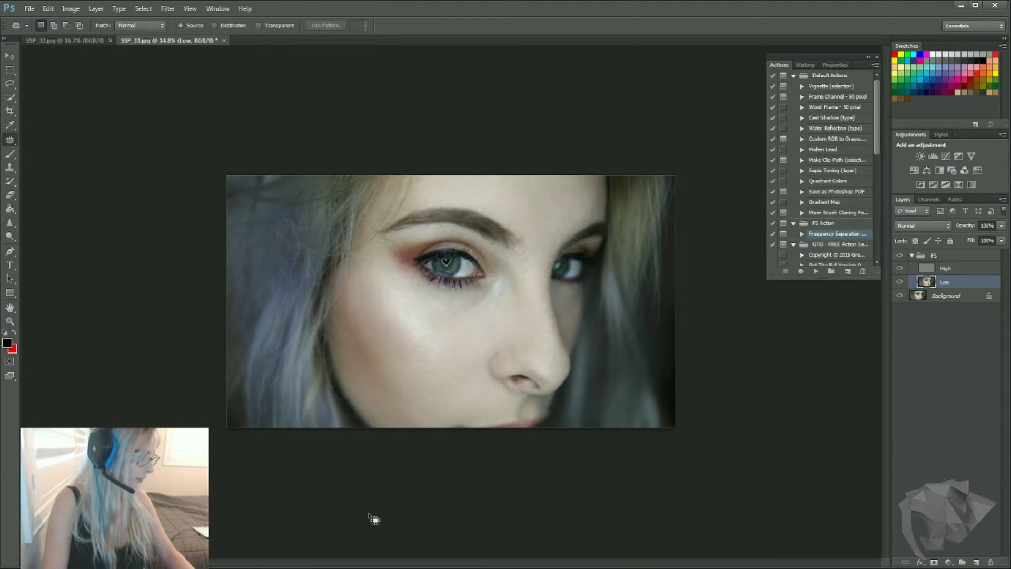
mouse_move(354, 316)
left_mouse_down()
mouse_move(443, 363)
mouse_move(472, 309)
mouse_move(374, 269)
left_mouse_up()
left_click(167, 8)
left_click(171, 21)
key("ctrl+d")
Step: Select a narrow strip along the far edge of the nose bridge, apply the last Gaussian Blur to it, and deselect
scroll(425, 390, "down", 3)
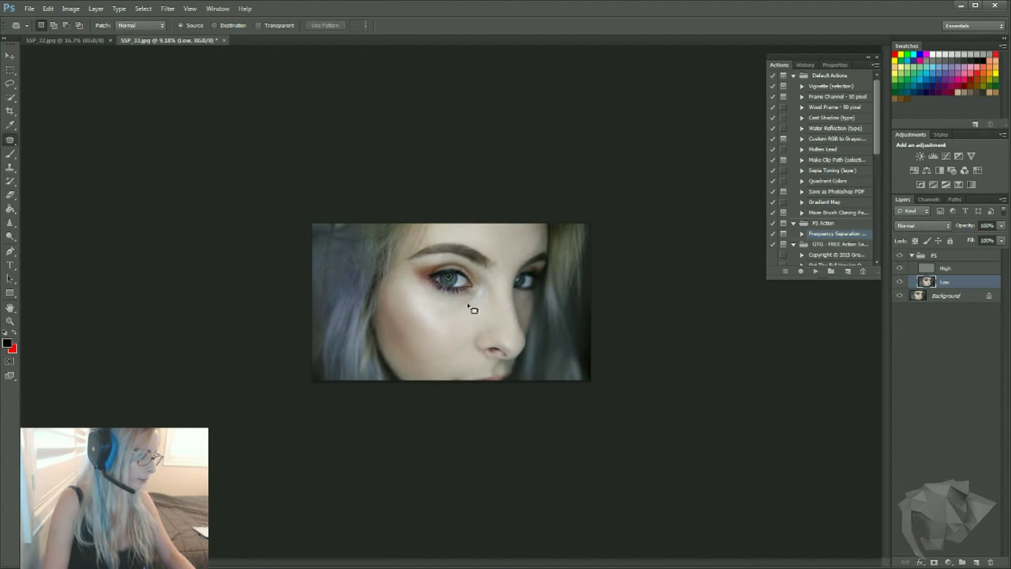
scroll(469, 311, "up", 5)
scroll(611, 323, "up", 4)
mouse_move(558, 345)
left_mouse_down()
mouse_move(606, 419)
mouse_move(623, 402)
mouse_move(599, 277)
mouse_move(548, 231)
left_mouse_up()
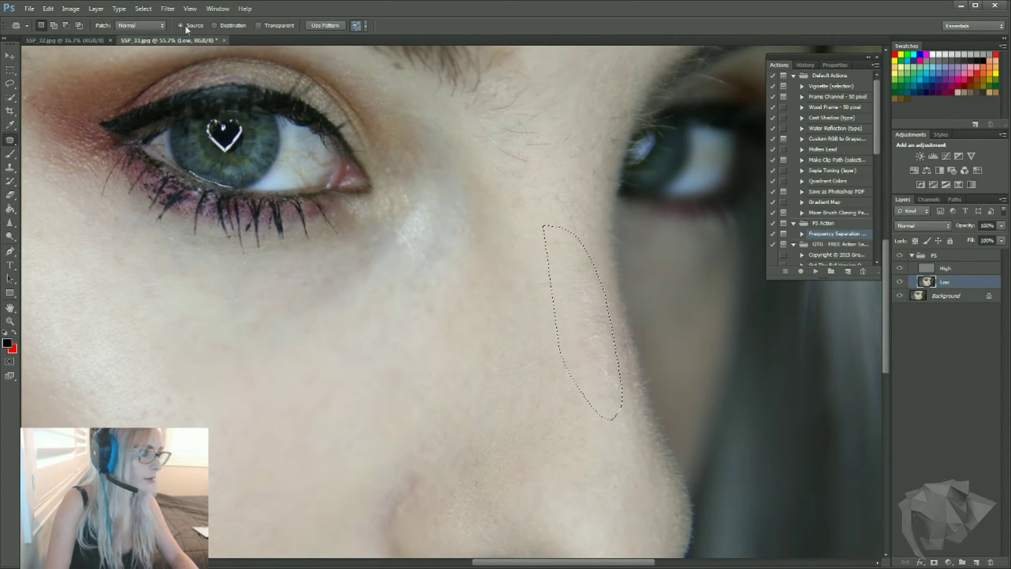
left_click(168, 9)
left_click(175, 22)
key("ctrl+d")
scroll(363, 353, "down", 9)
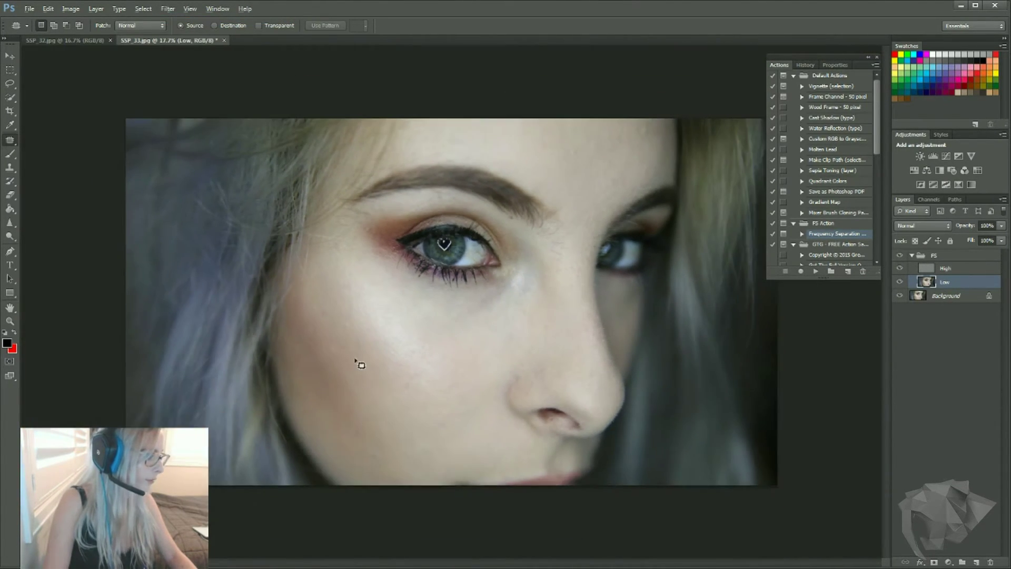
Step: Collapse the FS group and switch its visibility off and on to compare the retouched skin with the original
scroll(359, 363, "up", 1)
left_click(912, 255)
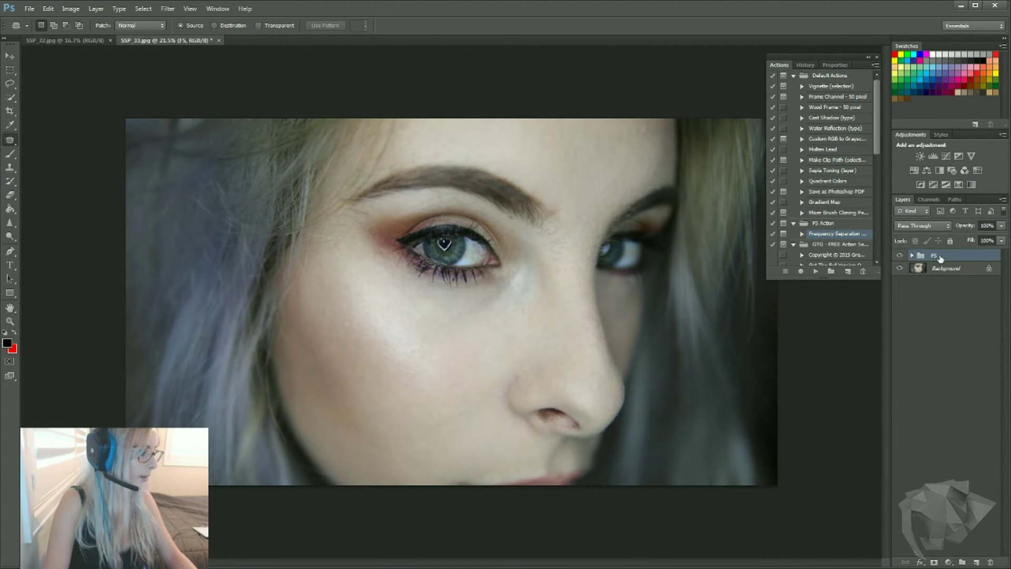
left_click(902, 255)
left_click(901, 255)
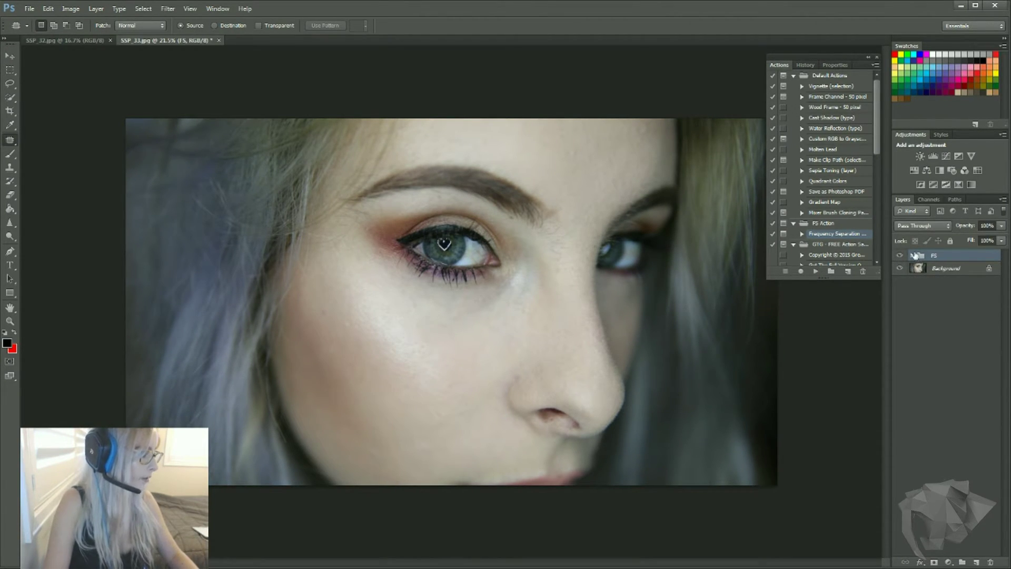
Step: Duplicate the Background layer, merge the copy with the FS group, and hide the merged layer to compare with the original
left_click_drag(954, 268, 978, 564)
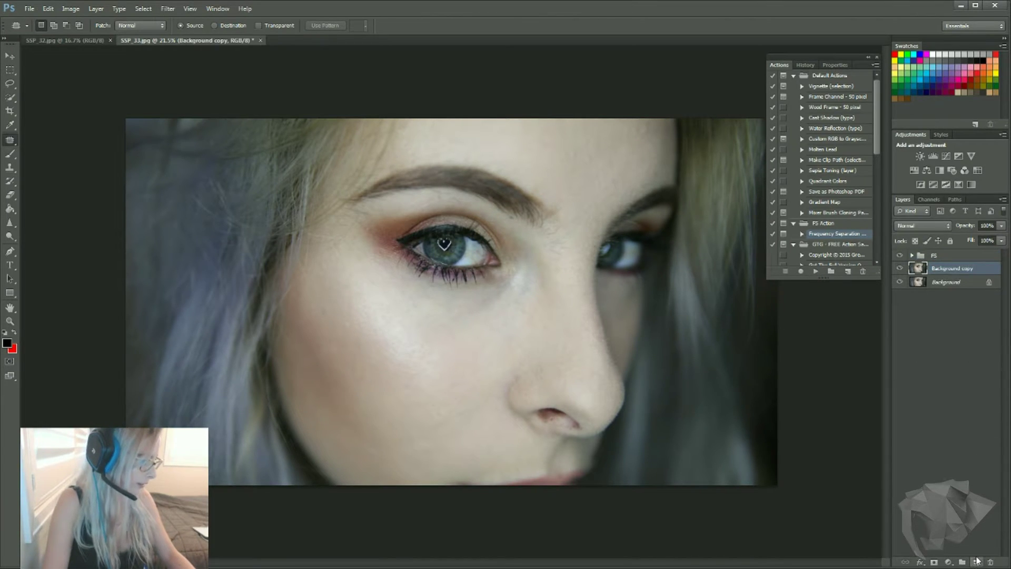
left_click(948, 257, "shift")
right_click(948, 258)
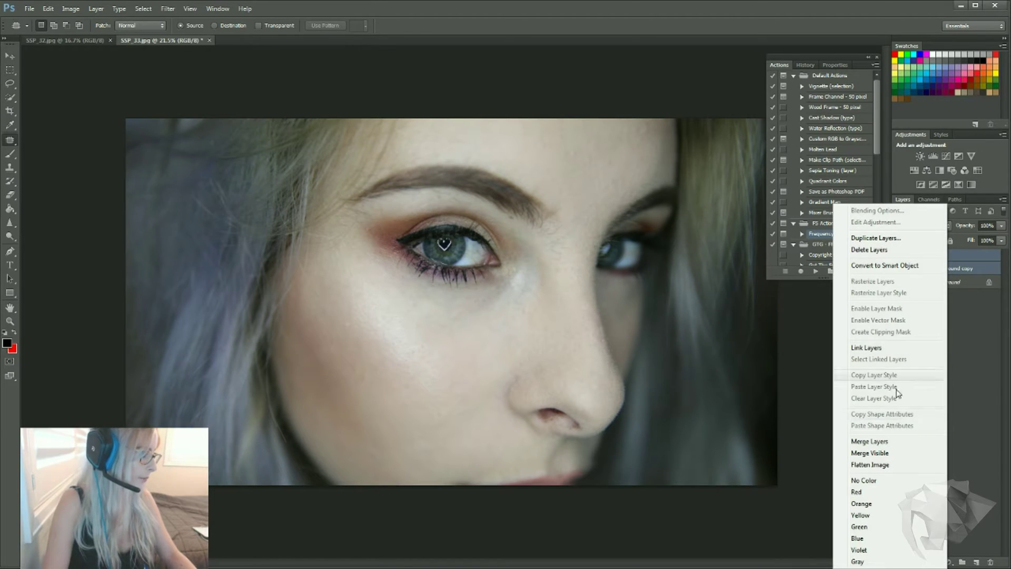
left_click(876, 442)
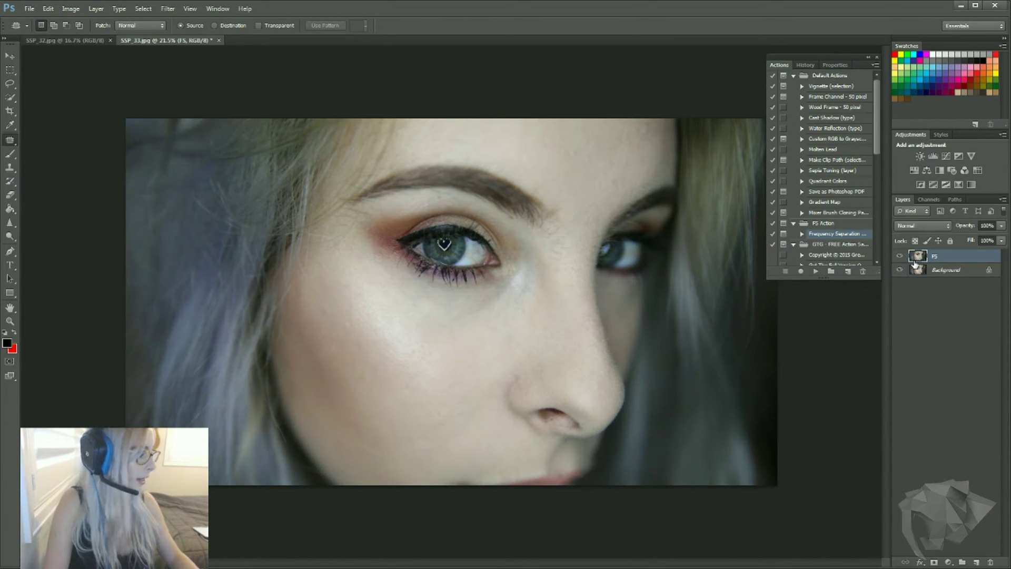
left_click(901, 256)
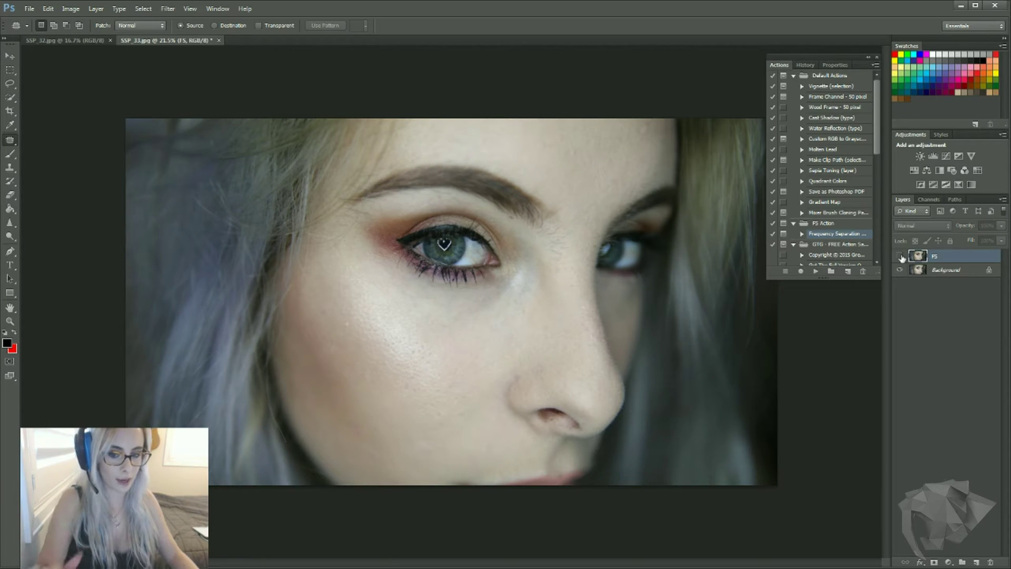
Step: Switch the merged FS layer's visibility on and off to compare the retouched skin with the original
left_click(899, 257)
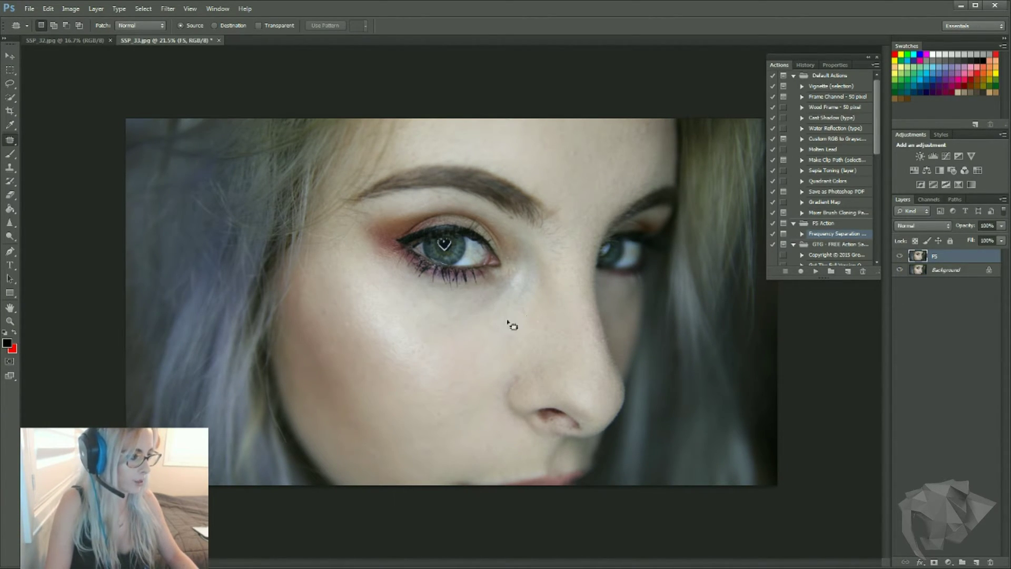
left_click(901, 256)
left_click(900, 256)
left_click(901, 256)
left_click(901, 256)
Step: Duplicate the FS layer and patch the small blemishes on the cheek of the copy with clean nearby skin
left_click_drag(973, 258, 977, 561)
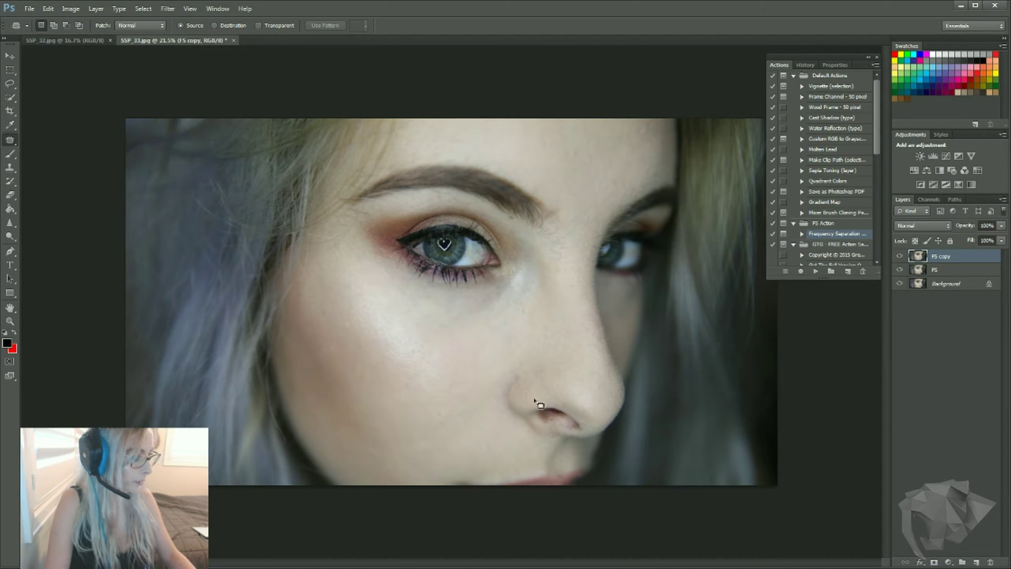
scroll(422, 384, "up", 4)
scroll(399, 369, "up", 2)
mouse_move(383, 362)
left_mouse_down()
mouse_move(428, 325)
mouse_move(398, 330)
left_mouse_up()
left_click_drag(428, 365, 416, 419)
key("ctrl+d")
left_click_drag(368, 374, 334, 290)
key("ctrl+d")
Step: Patch the remaining small spots on the outer cheek and on the skin below the eye
scroll(300, 313, "down", 2)
scroll(194, 275, "up", 2)
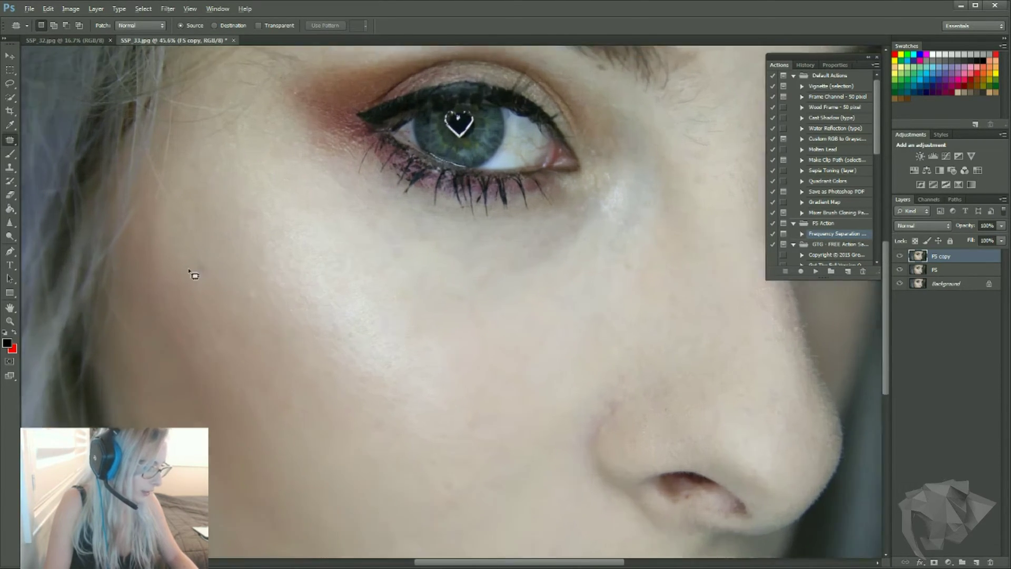
mouse_move(214, 293)
left_mouse_down()
mouse_move(221, 237)
mouse_move(216, 292)
left_mouse_up()
mouse_move(269, 317)
left_mouse_down()
mouse_move(277, 304)
mouse_move(262, 253)
mouse_move(241, 342)
mouse_move(265, 310)
left_mouse_up()
key("ctrl+d")
key("ctrl+d")
mouse_move(562, 302)
left_mouse_down()
mouse_move(571, 305)
mouse_move(553, 314)
left_mouse_up()
mouse_move(456, 269)
left_mouse_down()
mouse_move(546, 228)
mouse_move(454, 271)
left_mouse_up()
key("ctrl+d")
Step: Patch the stray hairs just below the inner part of the near eyebrow with clean lid skin, and deselect
scroll(496, 359, "down", 3)
scroll(497, 348, "down", 2)
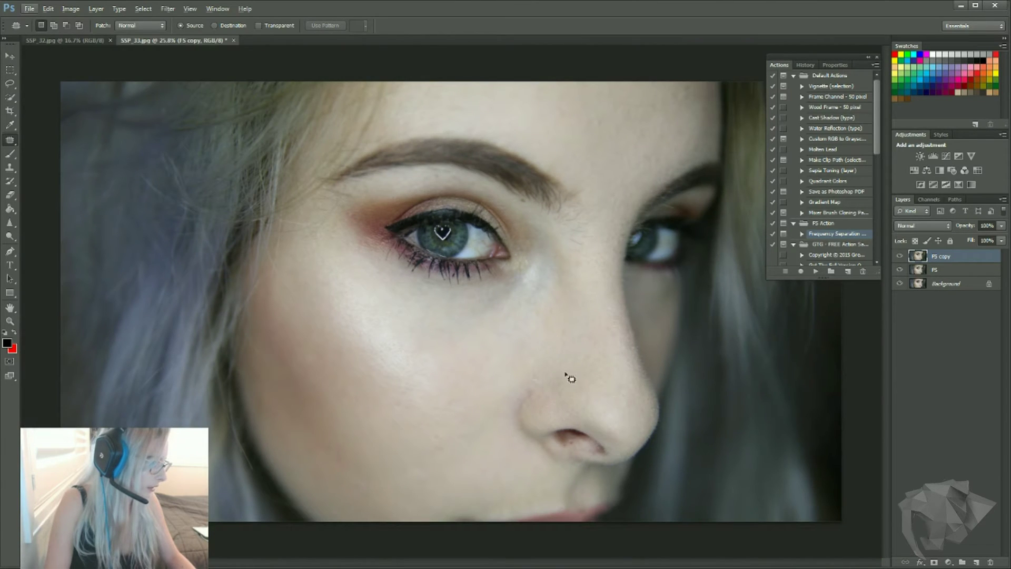
scroll(558, 221, "up", 10)
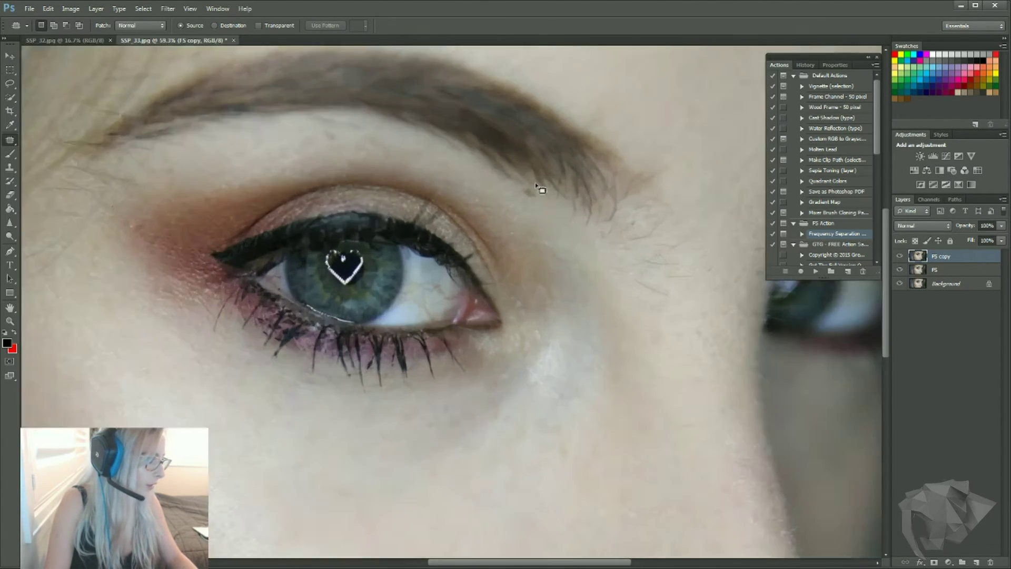
left_click_drag(512, 199, 508, 206)
left_click_drag(528, 215, 526, 260)
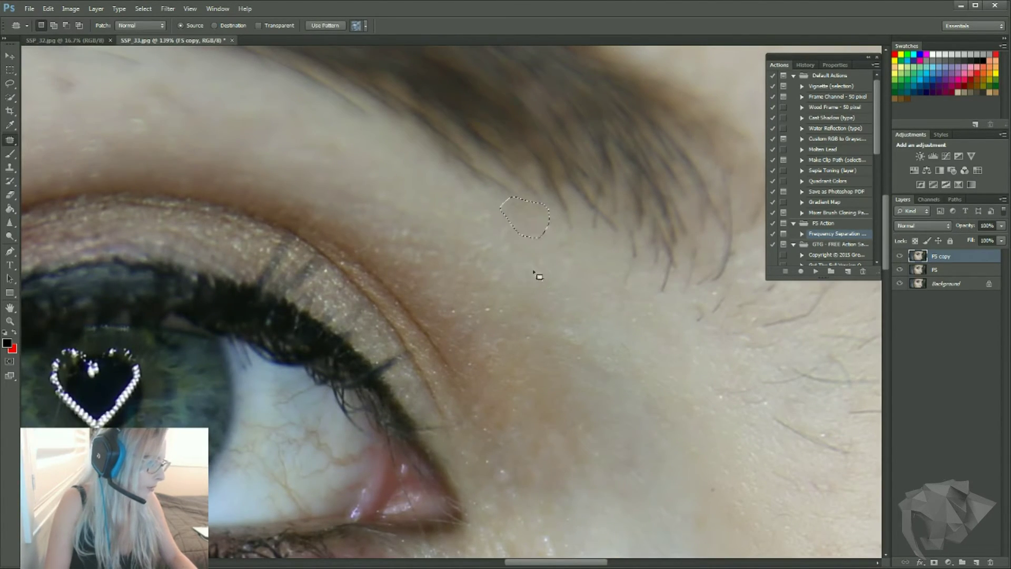
key("ctrl+d")
Step: Patch the stray hairs on the upper lid below the outer half of the near eyebrow, and deselect
scroll(551, 294, "down", 4)
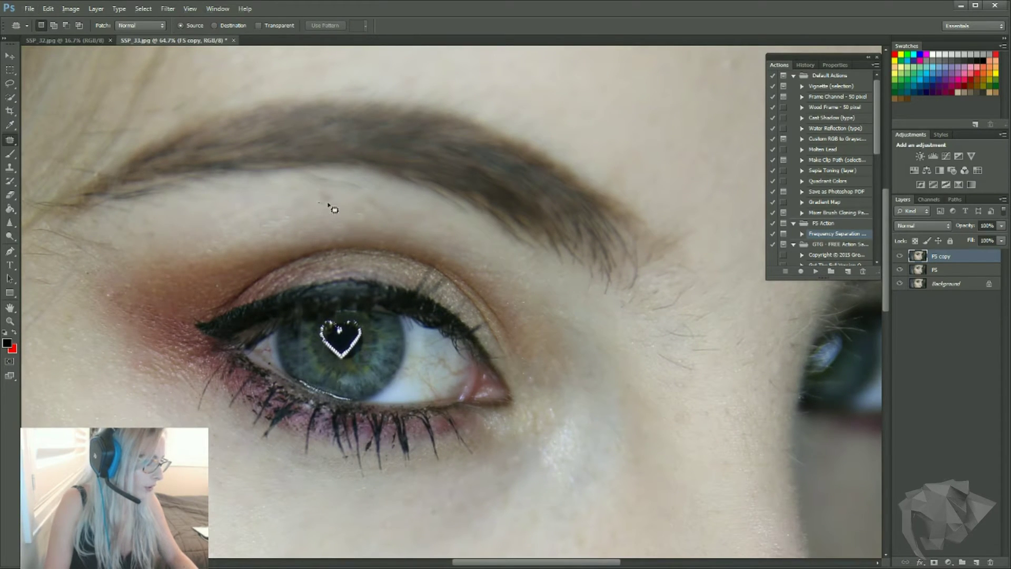
left_click_drag(307, 196, 317, 202)
mouse_move(322, 193)
left_mouse_down()
mouse_move(388, 213)
mouse_move(396, 200)
mouse_move(337, 178)
mouse_move(343, 198)
mouse_move(391, 222)
left_mouse_up()
key("ctrl+d")
key("ctrl+d")
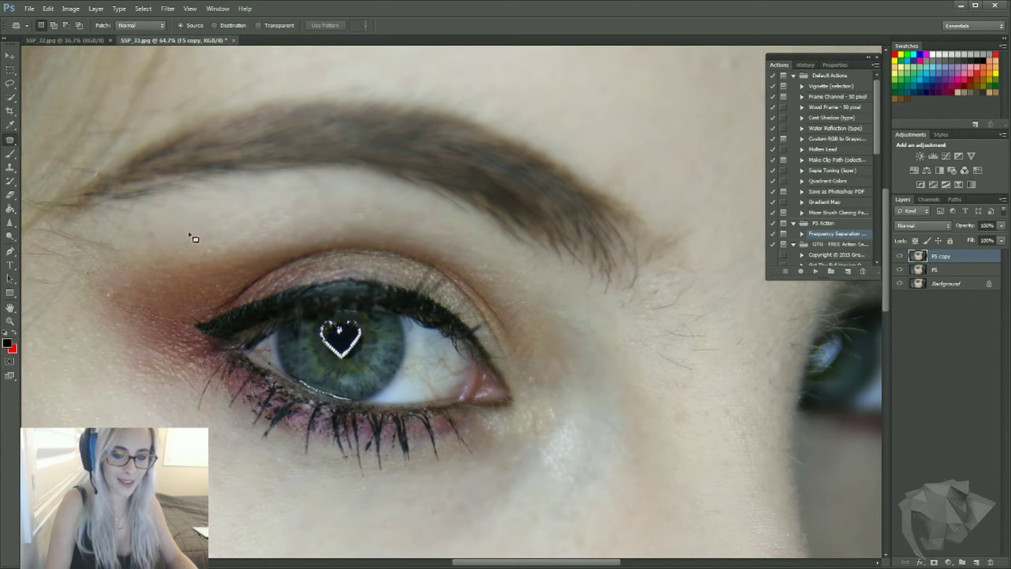
Step: Patch the fine hairs and marks on the side of the nose bridge near the inner eye corner
scroll(381, 166, "down", 1)
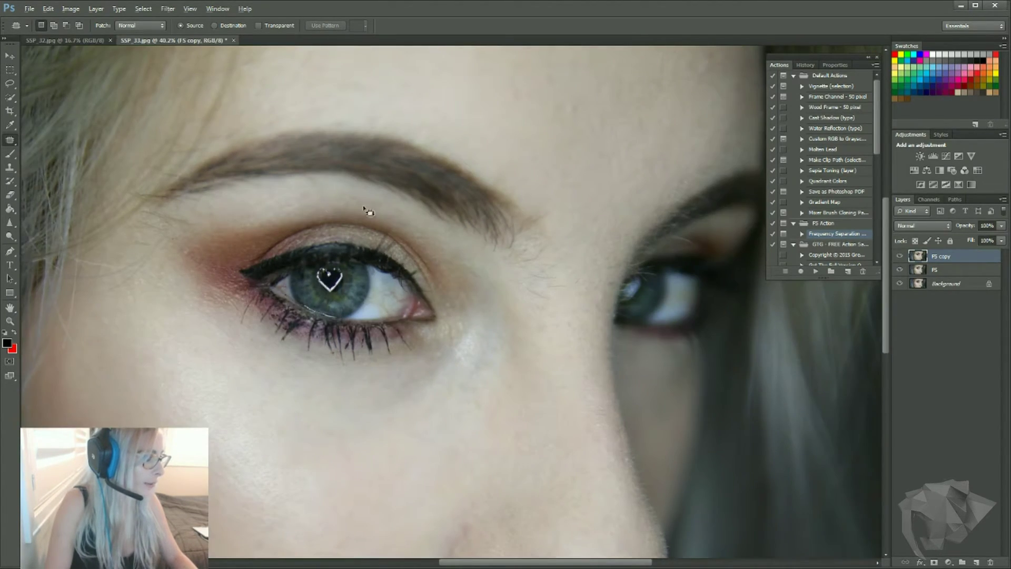
scroll(553, 309, "up", 4)
left_click_drag(452, 289, 503, 244)
left_click_drag(520, 296, 480, 340)
left_click(580, 206)
mouse_move(458, 247)
left_mouse_down()
mouse_move(498, 267)
mouse_move(458, 248)
left_mouse_up()
left_click_drag(498, 252, 509, 393)
left_click(446, 323)
Step: Patch the leftover marks between the inner eye corner and the inner end of the near eyebrow
left_click_drag(445, 324, 458, 274)
left_click_drag(474, 315, 459, 337)
left_click(543, 262)
mouse_move(433, 257)
left_mouse_down()
mouse_move(543, 246)
mouse_move(477, 226)
left_mouse_up()
left_click_drag(468, 271, 445, 318)
left_click(462, 225)
mouse_move(457, 230)
left_mouse_down()
mouse_move(527, 223)
mouse_move(543, 140)
mouse_move(469, 167)
mouse_move(468, 265)
mouse_move(503, 227)
left_mouse_up()
left_click(585, 121)
Step: Reselect the Patch Tool and replace the dark hairs on the upper nose bridge with clean skin
right_click(10, 143)
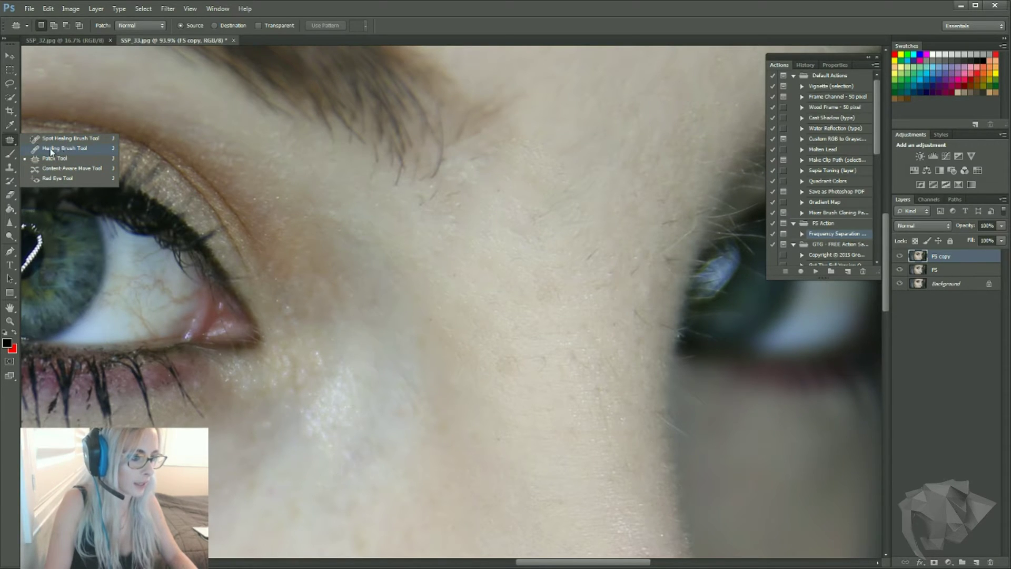
left_click(61, 158)
mouse_move(521, 277)
left_mouse_down()
mouse_move(546, 170)
mouse_move(526, 278)
left_mouse_up()
left_click_drag(451, 250, 445, 358)
left_click_drag(449, 304, 446, 286)
key("ctrl+d")
mouse_move(525, 290)
left_mouse_down()
mouse_move(593, 235)
mouse_move(526, 289)
left_mouse_up()
left_click_drag(564, 278, 507, 321)
key("ctrl+d")
Step: Patch the remaining marks between the eyebrows, down the nose bridge and near its far edge
mouse_move(543, 230)
left_mouse_down()
mouse_move(556, 202)
mouse_move(545, 228)
left_mouse_up()
left_click_drag(550, 211, 573, 173)
key("ctrl+d")
mouse_move(503, 364)
left_mouse_down()
mouse_move(510, 407)
mouse_move(600, 348)
mouse_move(500, 330)
left_mouse_up()
left_click_drag(550, 348, 538, 257)
key("ctrl+d")
mouse_move(600, 330)
left_mouse_down()
mouse_move(637, 348)
mouse_move(661, 224)
mouse_move(584, 274)
left_mouse_up()
left_click_drag(605, 307, 614, 196)
key("ctrl+d")
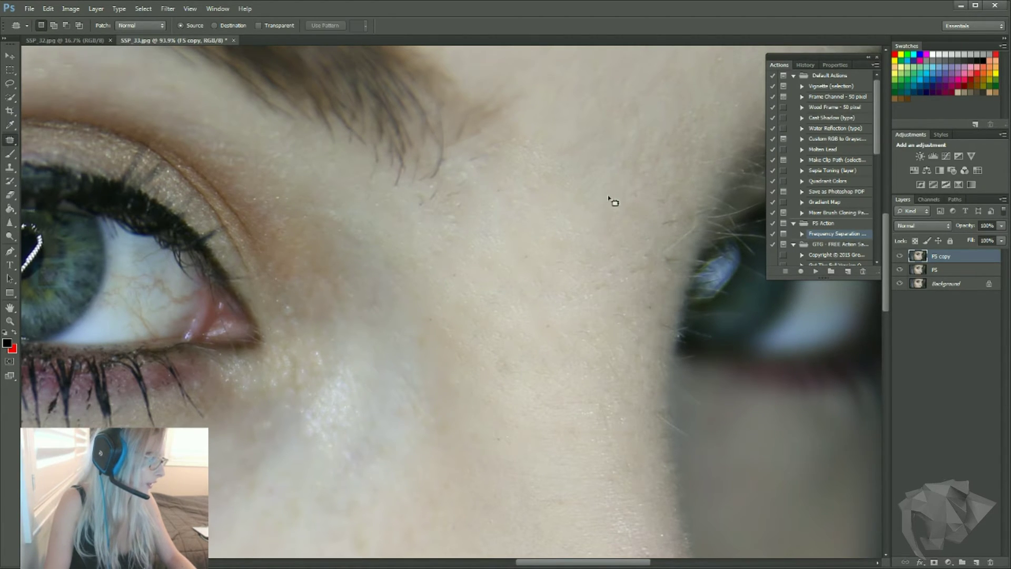
Step: Patch the uneven spots on the forehead above and between the eyebrows, deselecting after each area
scroll(614, 197, "down", 10)
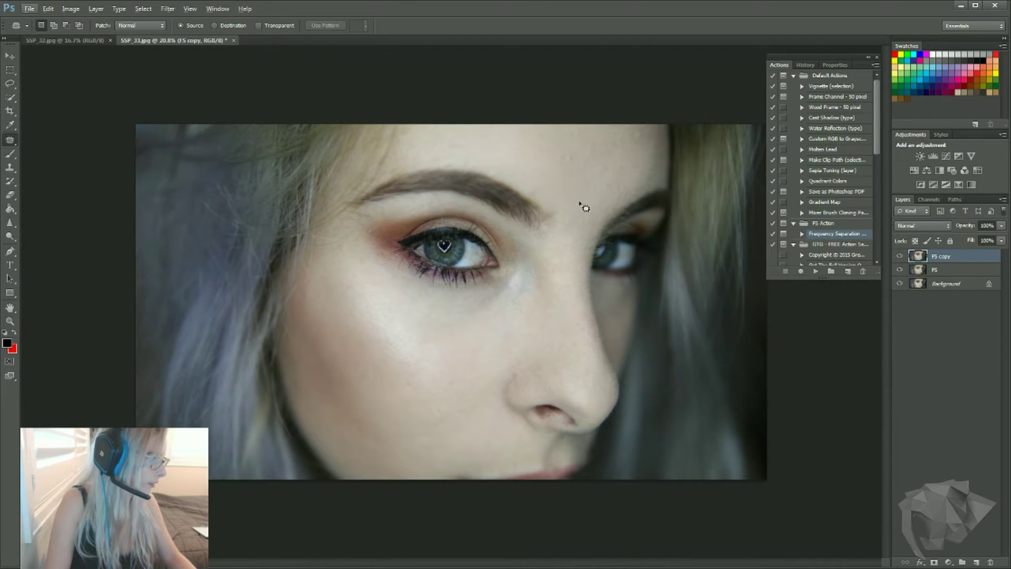
scroll(623, 133, "up", 4)
mouse_move(539, 163)
left_mouse_down()
mouse_move(553, 140)
mouse_move(574, 168)
left_mouse_up()
mouse_move(490, 146)
left_mouse_down()
mouse_move(549, 144)
mouse_move(556, 169)
mouse_move(658, 185)
mouse_move(597, 149)
mouse_move(629, 116)
mouse_move(600, 149)
mouse_move(596, 99)
left_mouse_up()
mouse_move(598, 169)
left_mouse_down()
mouse_move(623, 155)
mouse_move(602, 155)
left_mouse_up()
key("ctrl+d")
left_click_drag(659, 94, 631, 119)
left_click_drag(648, 113, 566, 166)
key("ctrl+d")
Step: Patch out the curved stray hair on the far side of the forehead above the far eyebrow, and deselect
scroll(609, 149, "down", 5)
scroll(661, 174, "down", 1)
scroll(716, 97, "up", 5)
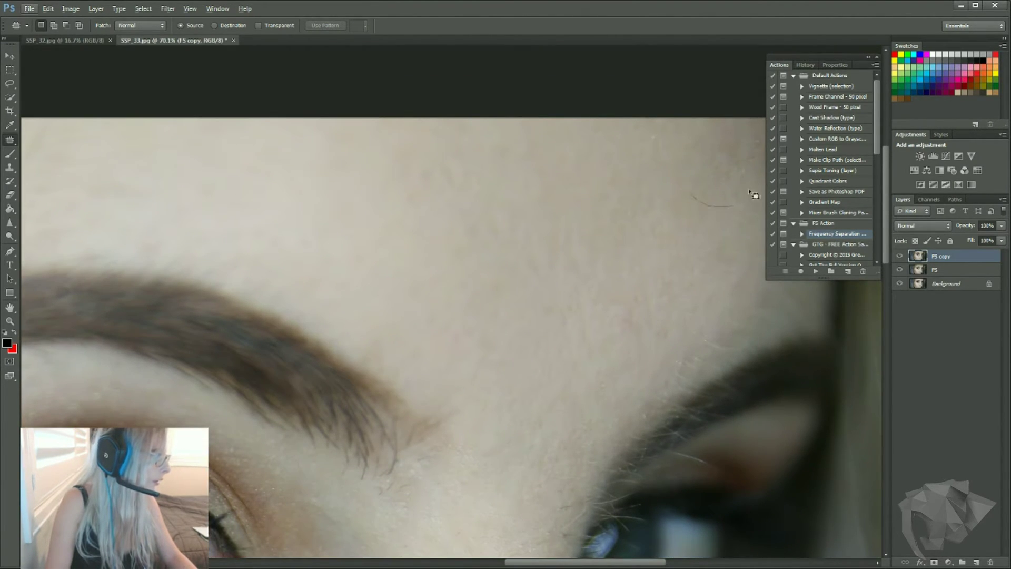
left_click_drag(749, 191, 685, 158)
left_click_drag(703, 180, 651, 209)
key("ctrl+d")
Step: Patch a single blemish on the lower cheek with neighbouring clean skin, and deselect
scroll(551, 250, "down", 10)
scroll(447, 384, "down", 1)
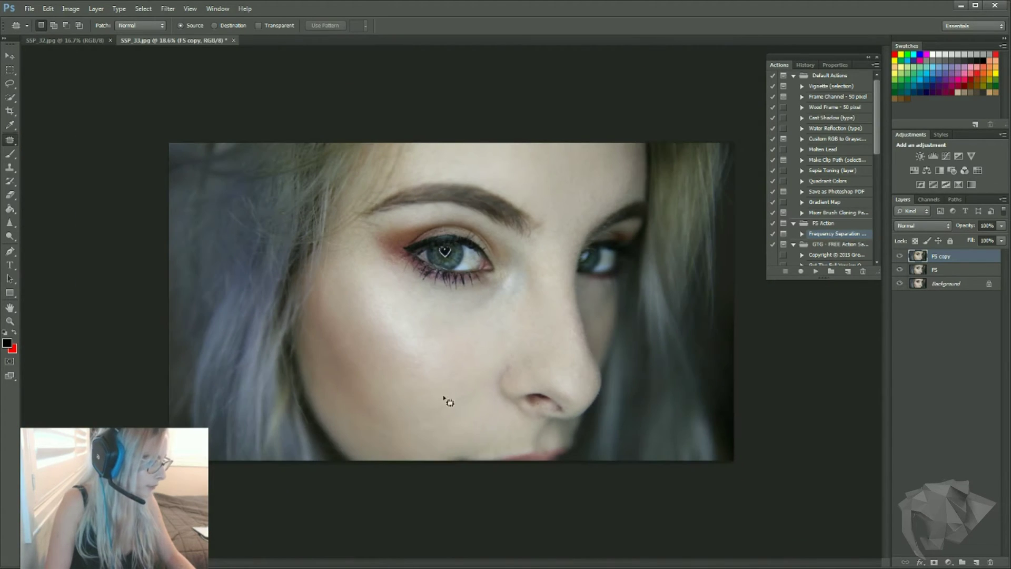
scroll(402, 409, "up", 3)
scroll(265, 387, "up", 4)
mouse_move(287, 343)
left_mouse_down()
mouse_move(317, 373)
mouse_move(383, 372)
left_mouse_up()
key("ctrl+d")
Step: Patch the reddish spot at the top of the nostril crease and the dark spot on the side of the nose
scroll(391, 383, "down", 6)
scroll(542, 406, "up", 5)
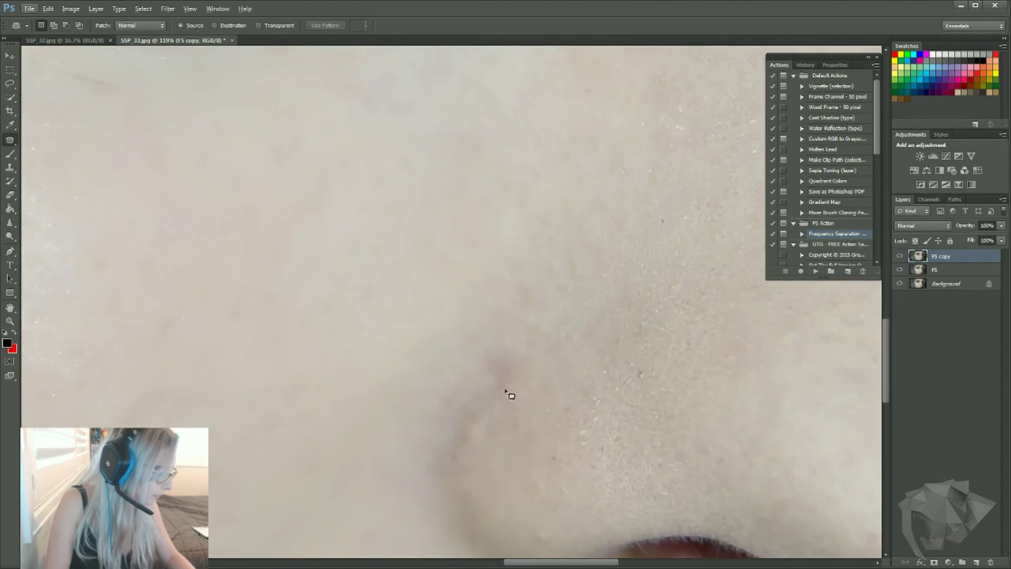
mouse_move(474, 370)
left_mouse_down()
mouse_move(524, 375)
mouse_move(459, 329)
left_mouse_up()
left_click_drag(493, 369, 437, 312)
key("ctrl+d")
left_click_drag(624, 400, 589, 338)
left_click_drag(623, 370, 685, 286)
Step: Patch two uneven areas on the lower cheek with smoother skin, deselecting after each one
scroll(682, 310, "down", 5)
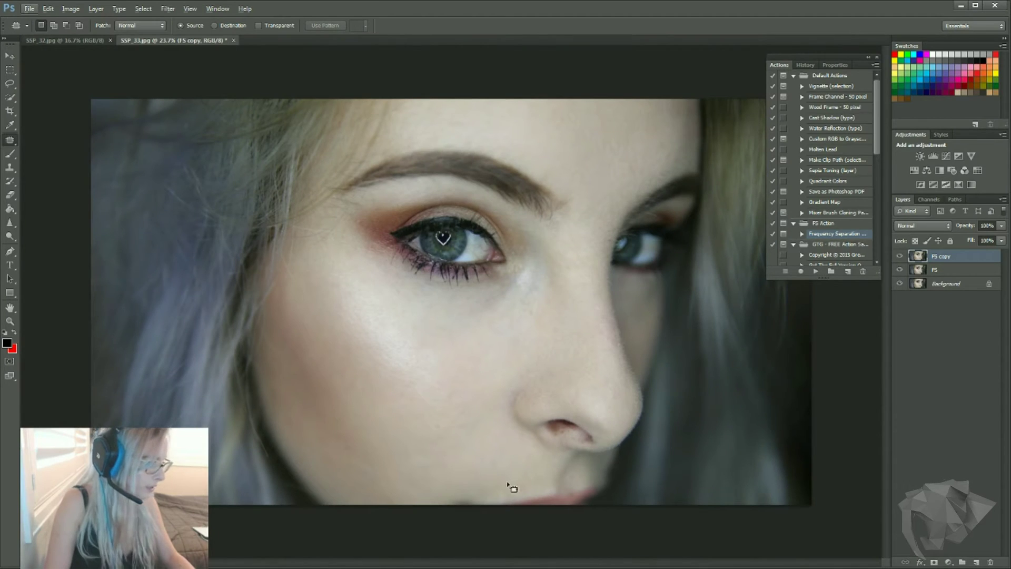
scroll(426, 470, "up", 3)
mouse_move(437, 446)
left_mouse_down()
mouse_move(486, 436)
mouse_move(435, 432)
left_mouse_up()
left_click_drag(459, 455, 391, 491)
key("ctrl+d")
mouse_move(340, 386)
left_mouse_down()
mouse_move(427, 397)
mouse_move(372, 351)
left_mouse_up()
left_click_drag(390, 380, 372, 416)
key("ctrl+d")
Step: Patch the blotchy areas in the middle of the cheek beside the nose with clean skin from nearer the eye
mouse_move(431, 429)
left_mouse_down()
mouse_move(482, 426)
mouse_move(431, 427)
left_mouse_up()
key("ctrl+d")
mouse_move(475, 395)
left_mouse_down()
mouse_move(432, 377)
mouse_move(416, 393)
left_mouse_up()
mouse_move(492, 374)
left_mouse_down()
mouse_move(470, 387)
mouse_move(544, 289)
left_mouse_up()
key("ctrl+d")
mouse_move(464, 313)
left_mouse_down()
mouse_move(527, 312)
mouse_move(465, 318)
left_mouse_up()
left_click_drag(483, 364, 544, 254)
key("ctrl+d")
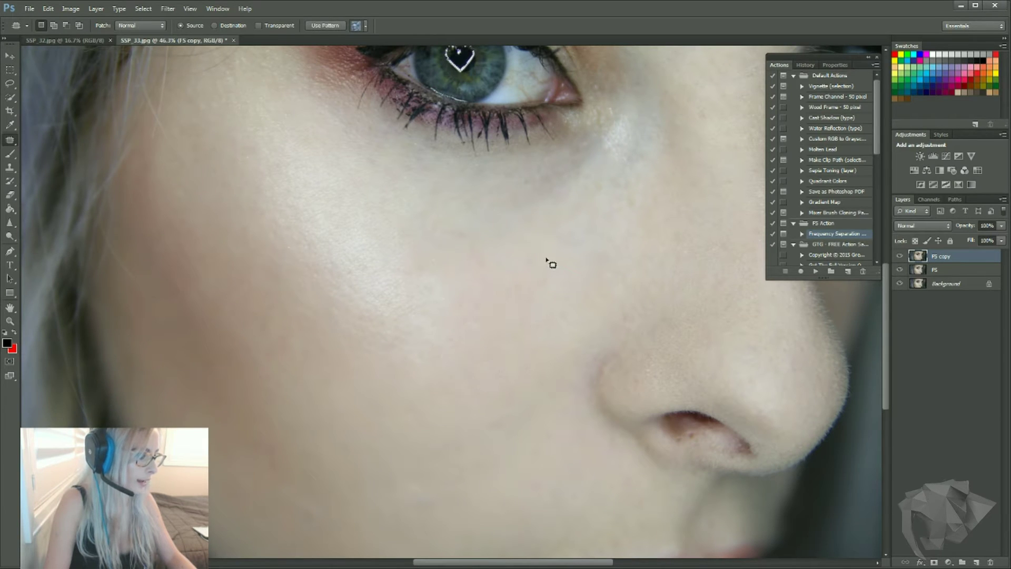
Step: Patch three more blotchy areas across the lower cheek with smoother skin above them, deselecting after each one
scroll(440, 323, "down", 5)
scroll(363, 474, "up", 5)
left_click_drag(384, 468, 375, 410)
left_click_drag(363, 485, 421, 355)
key("ctrl+d")
mouse_move(307, 408)
left_mouse_down()
mouse_move(289, 319)
mouse_move(295, 413)
left_mouse_up()
left_click_drag(316, 405, 434, 362)
key("ctrl+d")
left_click_drag(488, 444, 494, 398)
left_click_drag(511, 413, 493, 328)
key("ctrl+d")
scroll(526, 303, "down", 10)
scroll(368, 179, "up", 5)
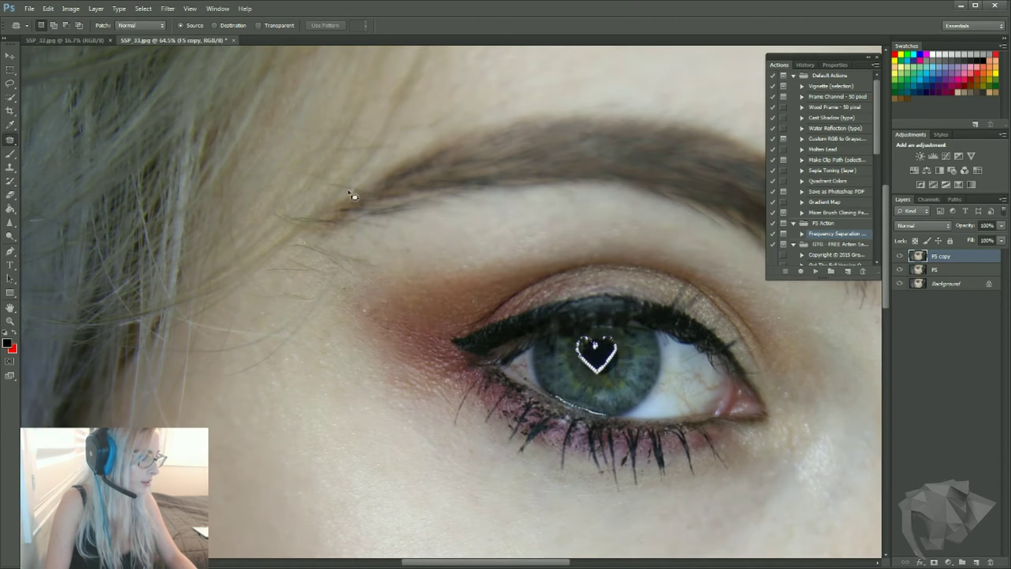
left_click_drag(234, 194, 285, 201)
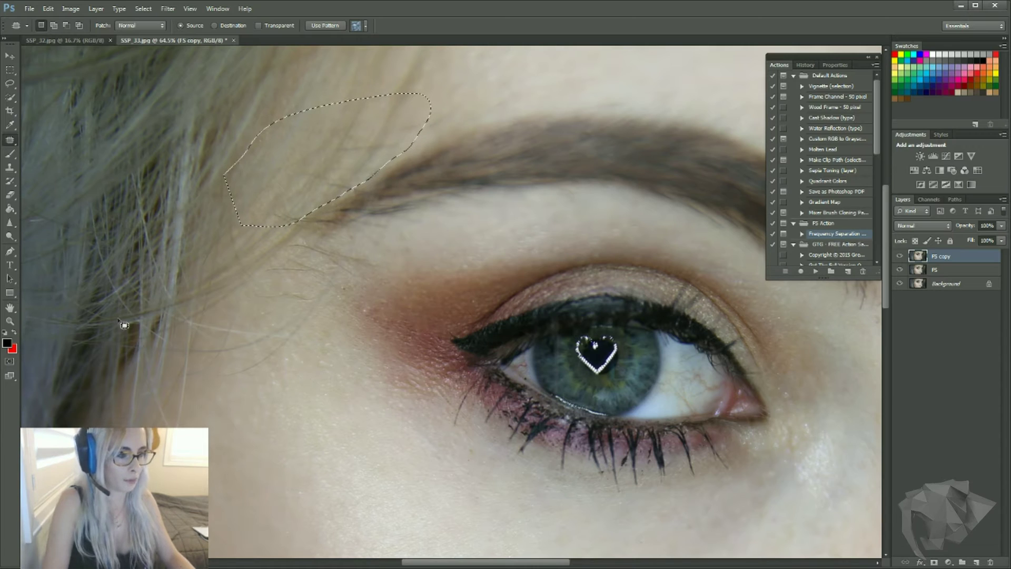
left_click(10, 169)
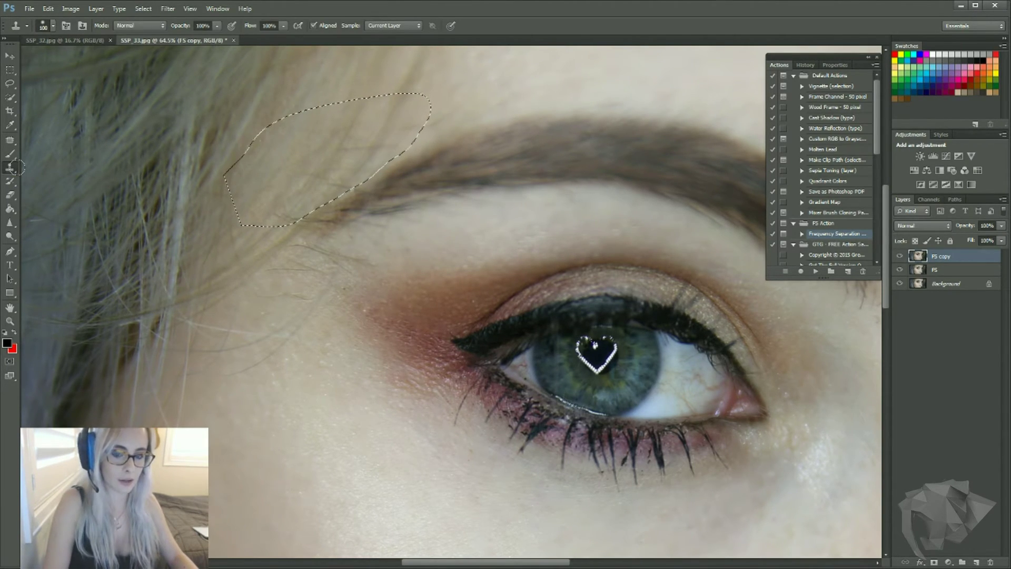
left_click(10, 142)
key("ctrl+d")
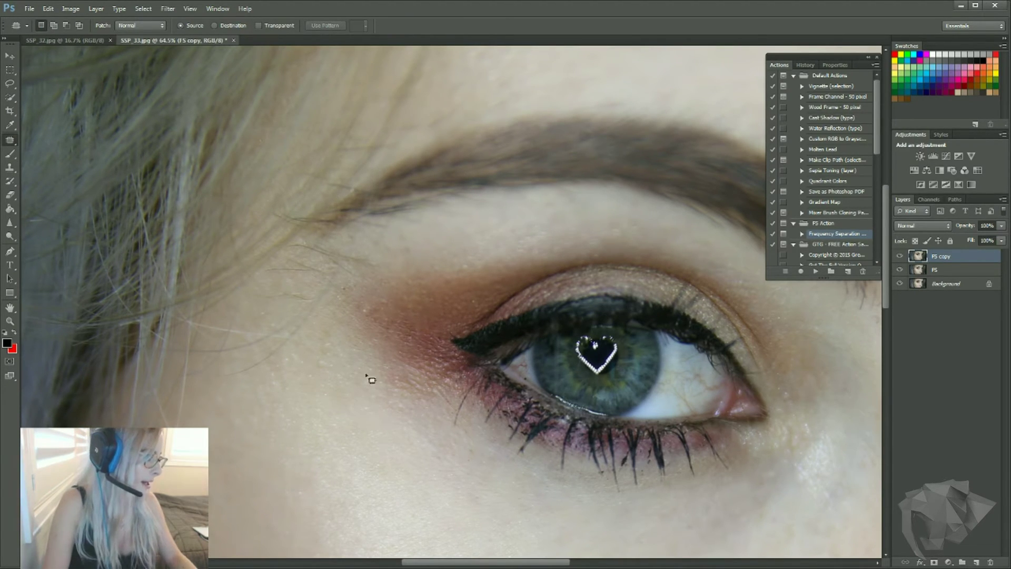
Step: Patch the fine stray hairs on the temple beside the outer eyeshadow with clean skin from below, deselecting each time
scroll(317, 276, "up", 3)
mouse_move(252, 277)
left_mouse_down()
mouse_move(317, 279)
mouse_move(318, 473)
left_mouse_up()
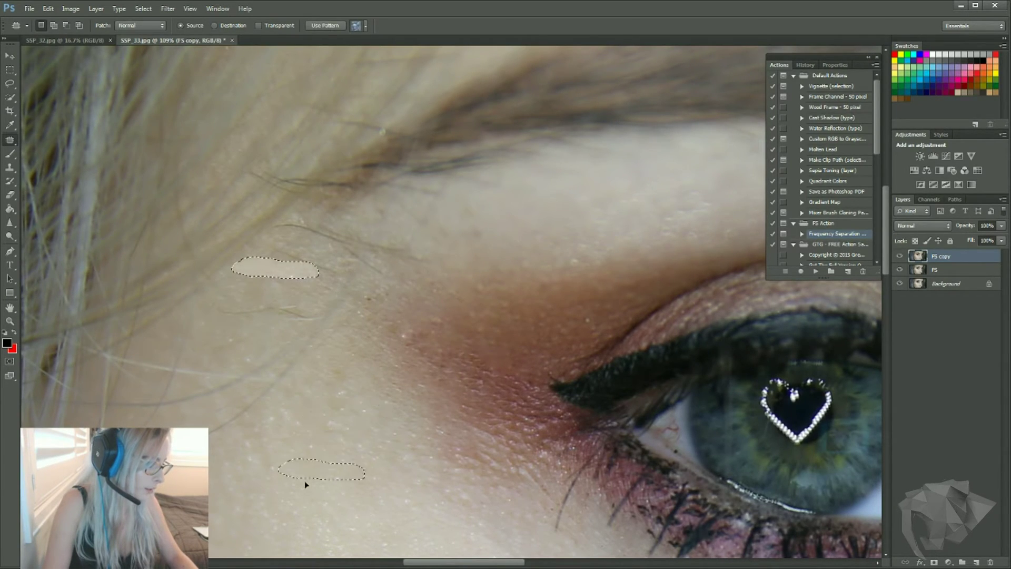
key("ctrl+d")
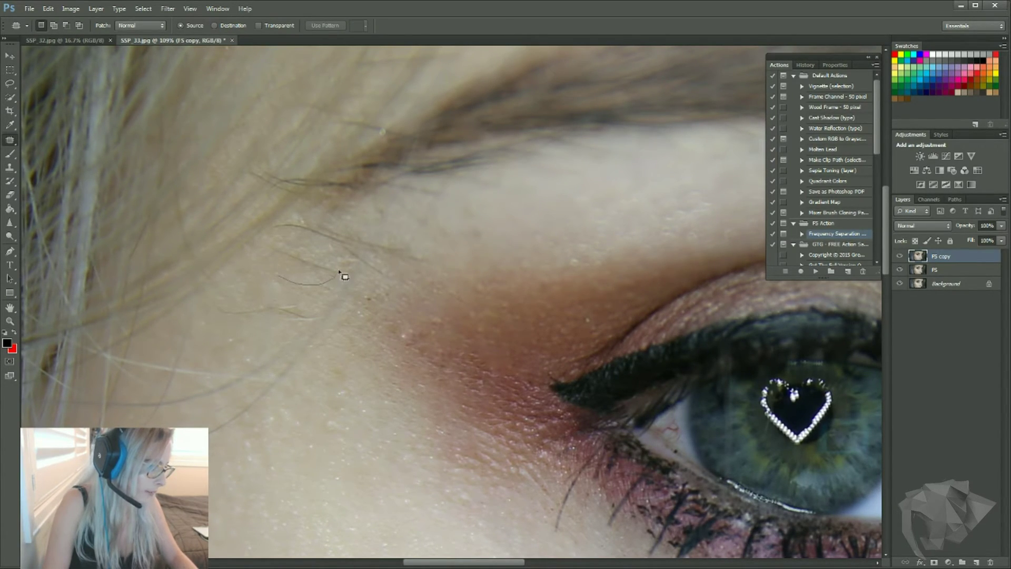
left_click_drag(283, 246, 353, 467)
key("ctrl+d")
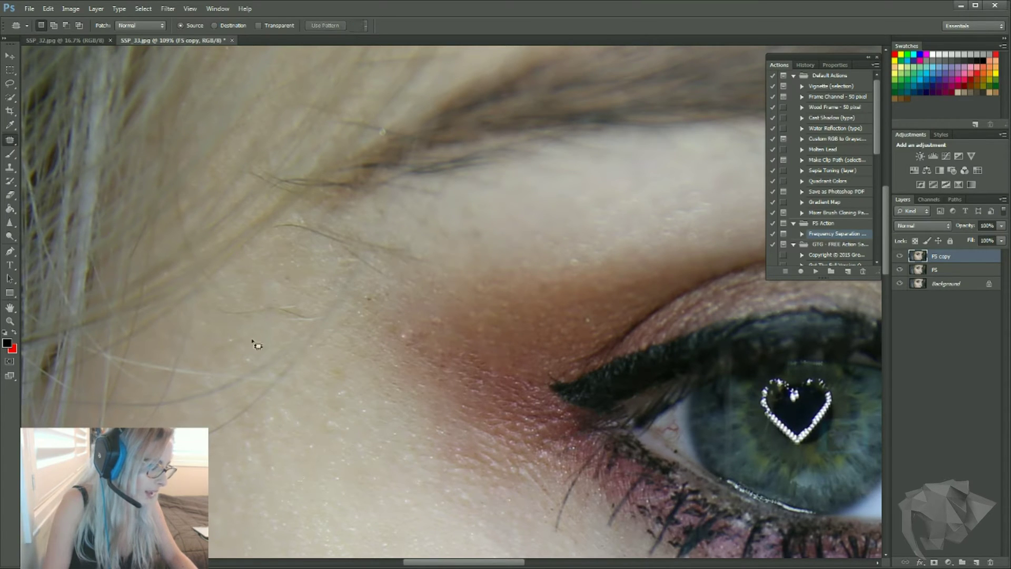
mouse_move(248, 295)
left_mouse_down()
mouse_move(216, 306)
mouse_move(335, 475)
left_mouse_up()
key("ctrl+d")
Step: Patch out the longer stray hair just below the tail of the near eyebrow with clean temple skin
scroll(359, 358, "down", 6)
scroll(362, 352, "down", 2)
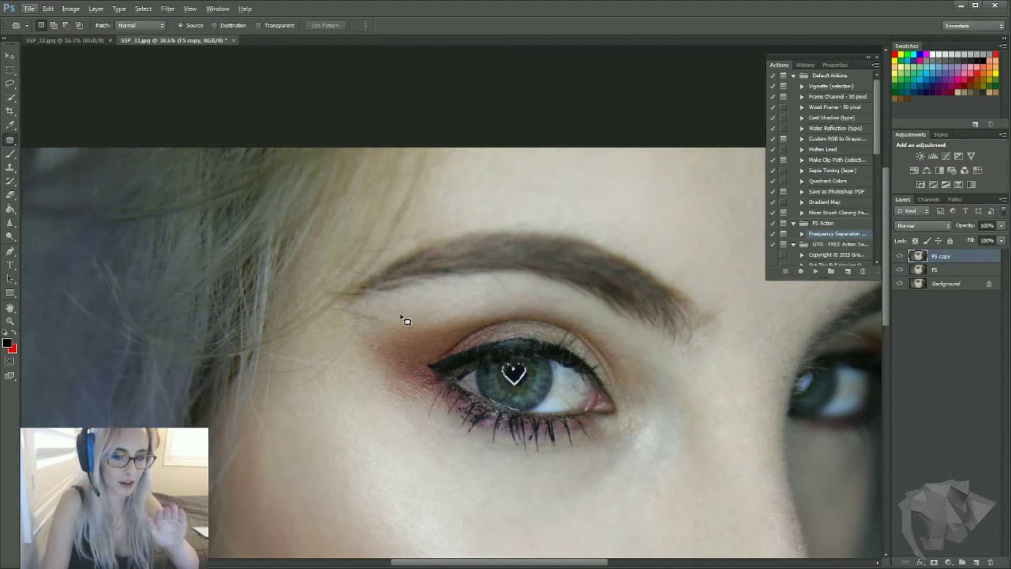
scroll(373, 327, "up", 4)
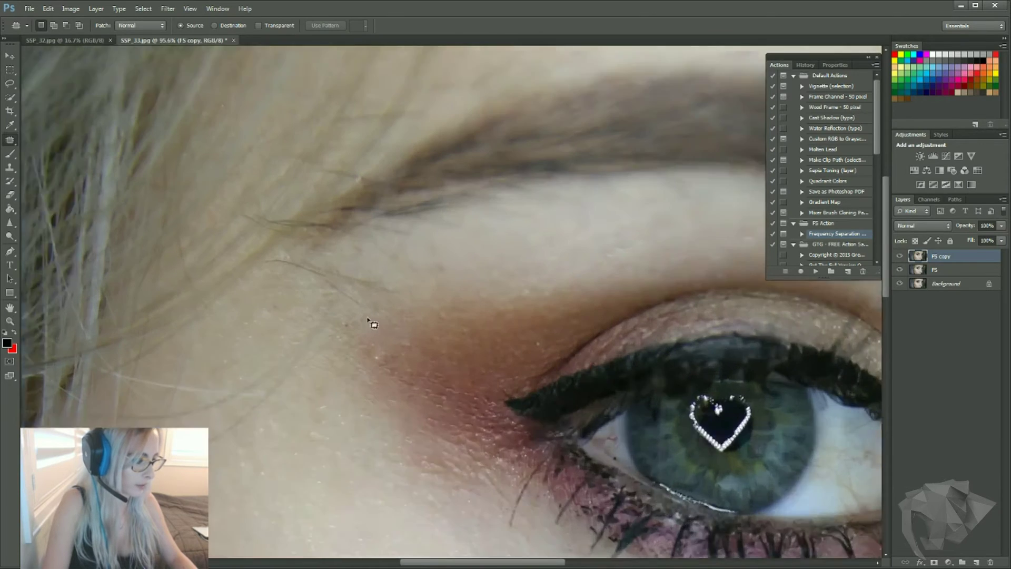
mouse_move(249, 270)
left_mouse_down()
mouse_move(397, 273)
mouse_move(269, 247)
mouse_move(250, 268)
left_mouse_up()
mouse_move(311, 280)
left_mouse_down()
mouse_move(316, 538)
mouse_move(259, 494)
mouse_move(307, 457)
left_mouse_up()
Step: Clone clean skin over the reddish hairs at the inner end of the near eyebrow, undoing and repainting the first stroke
scroll(309, 459, "down", 5)
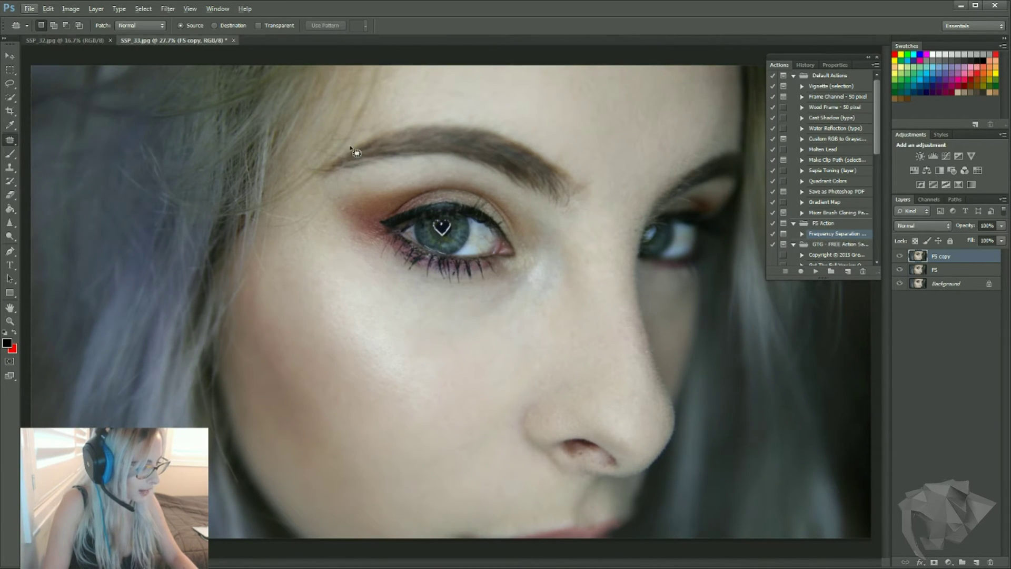
scroll(350, 138, "up", 5)
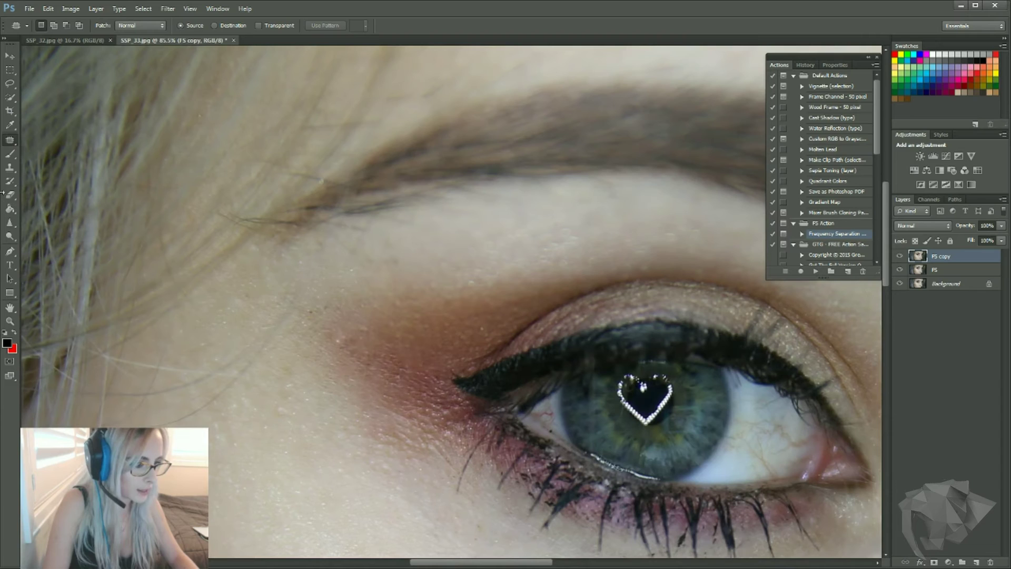
left_click(11, 168)
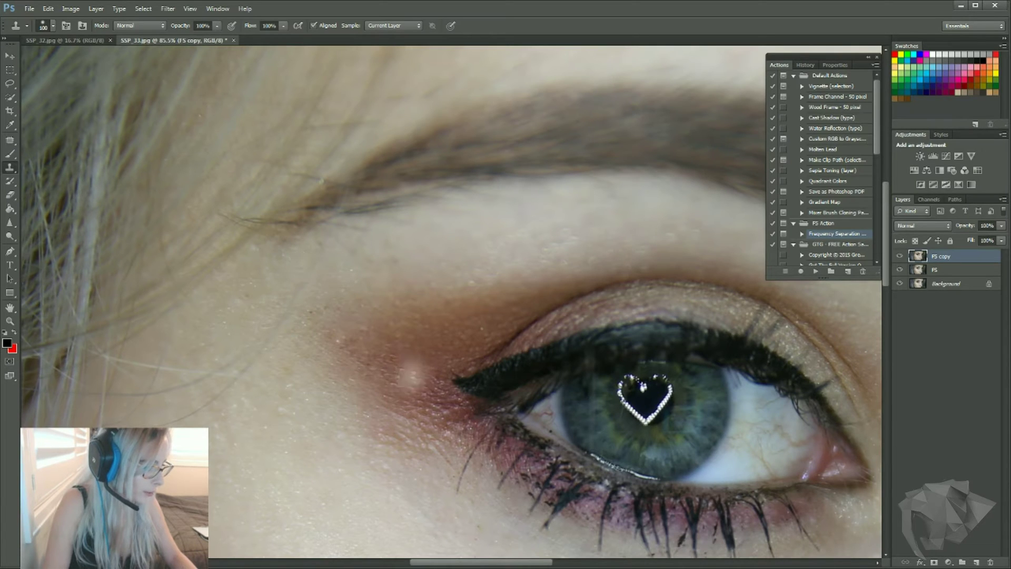
scroll(413, 369, "down", 3)
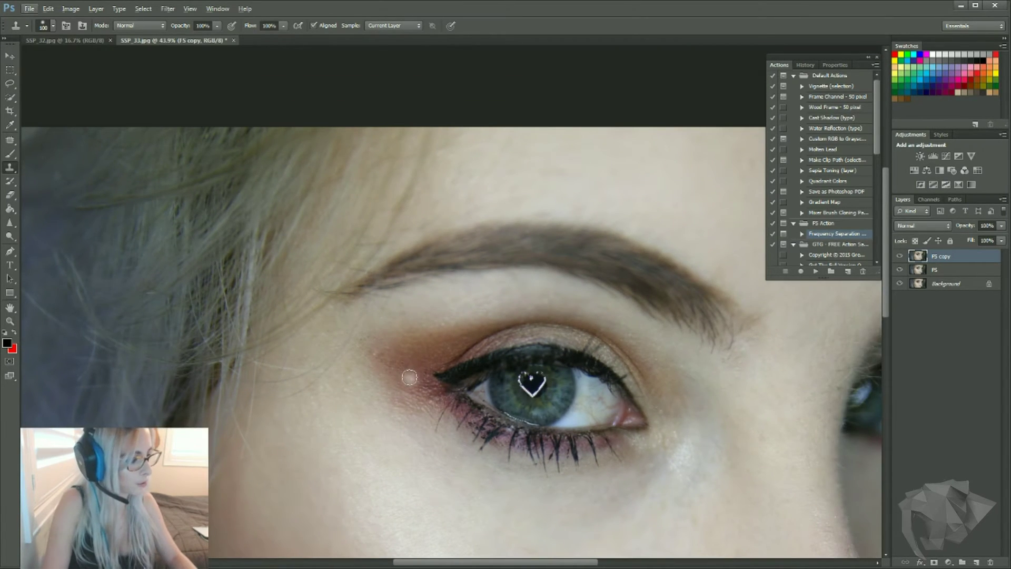
scroll(405, 377, "down", 2)
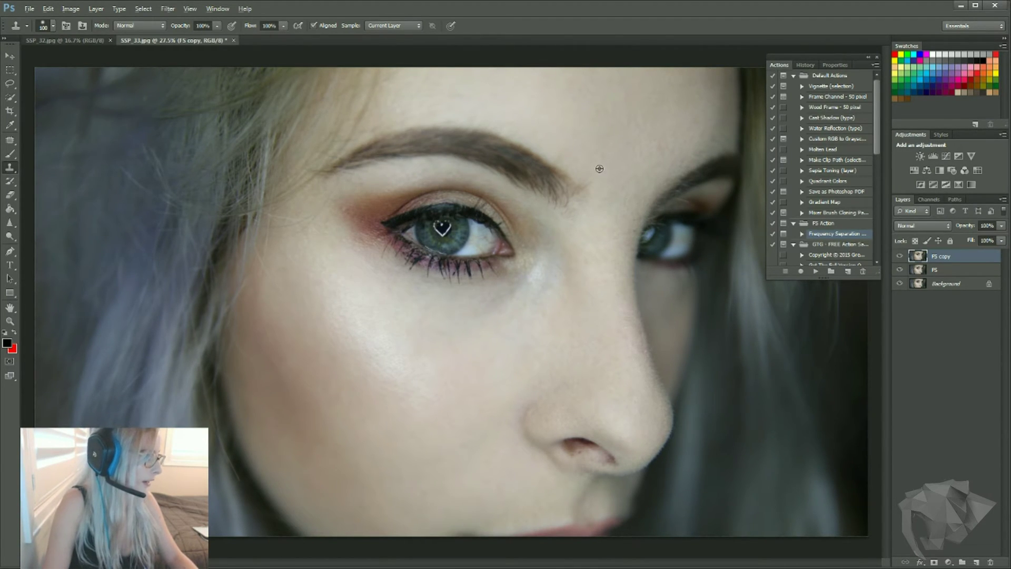
scroll(591, 174, "up", 4)
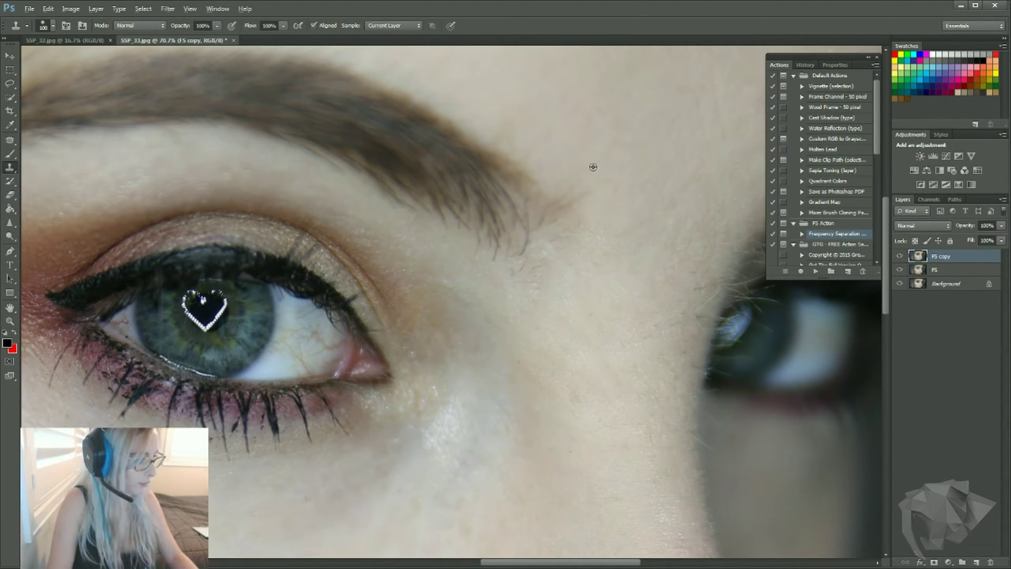
left_click_drag(573, 189, 563, 195)
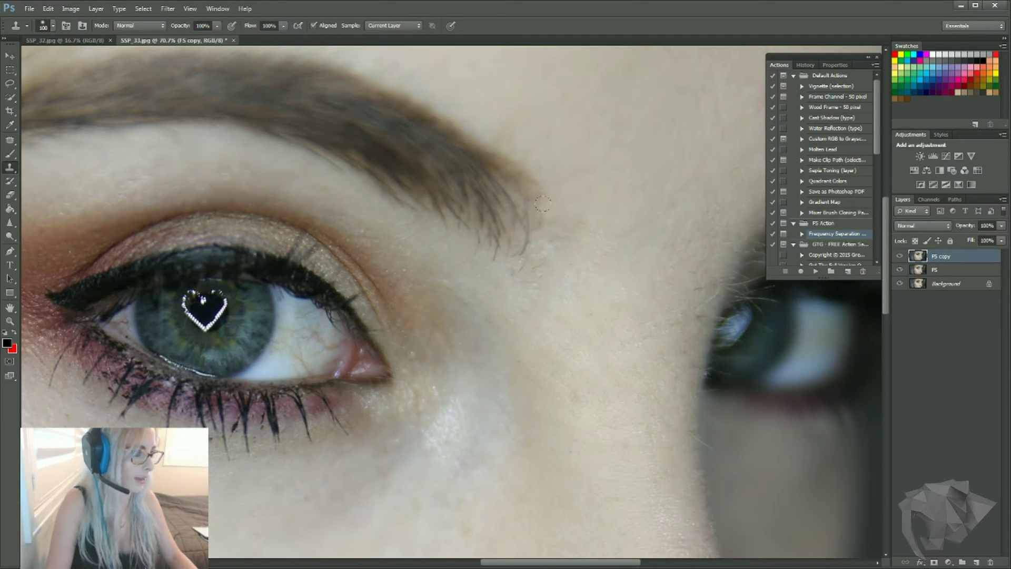
key("ctrl+z")
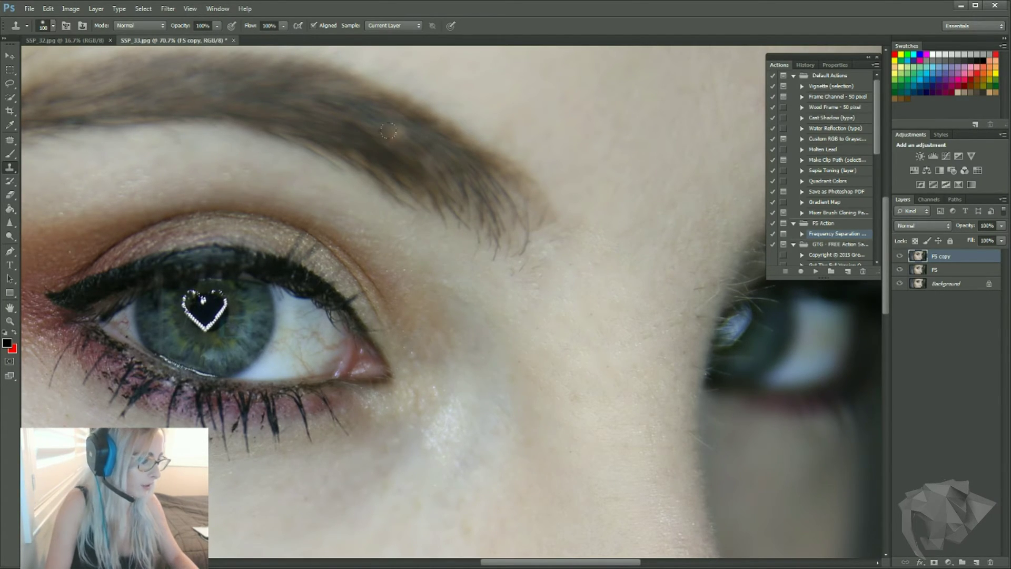
left_click_drag(559, 209, 552, 210)
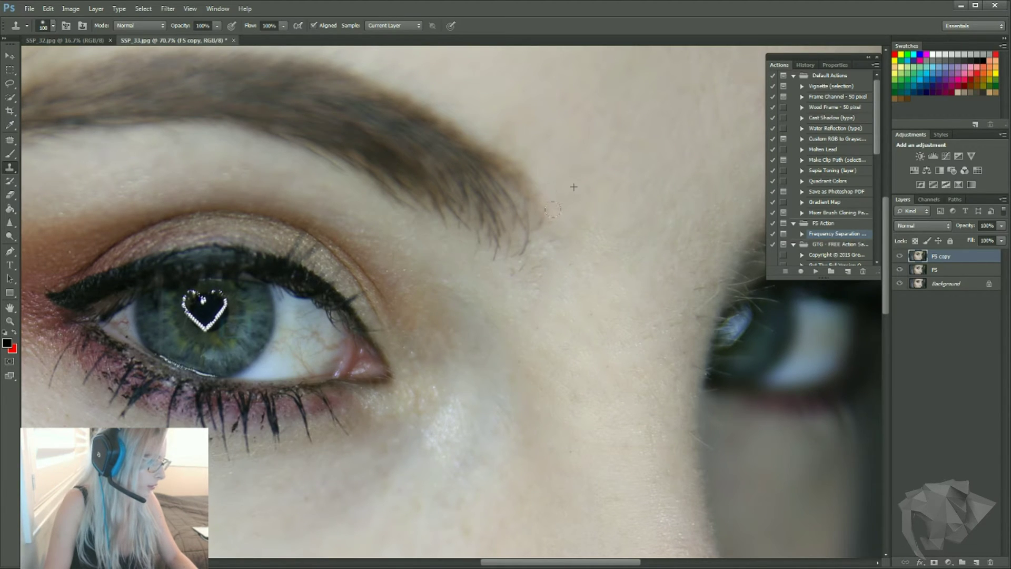
Step: Patch the uneven skin above the inner end of the near eyebrow and beside it with cleaner skin, deselecting after each patch
scroll(575, 188, "down", 5)
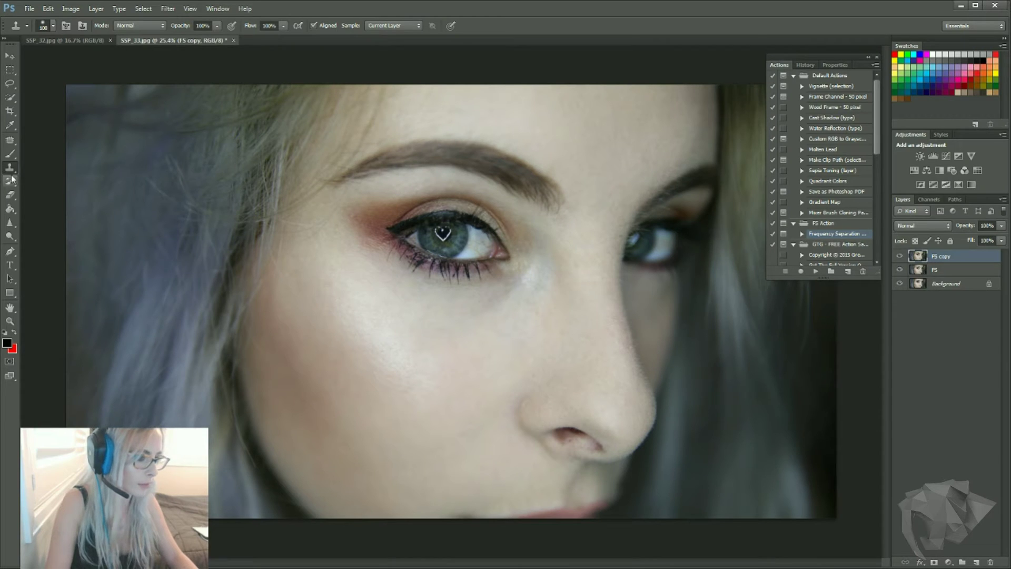
left_click(11, 141)
scroll(627, 201, "up", 5)
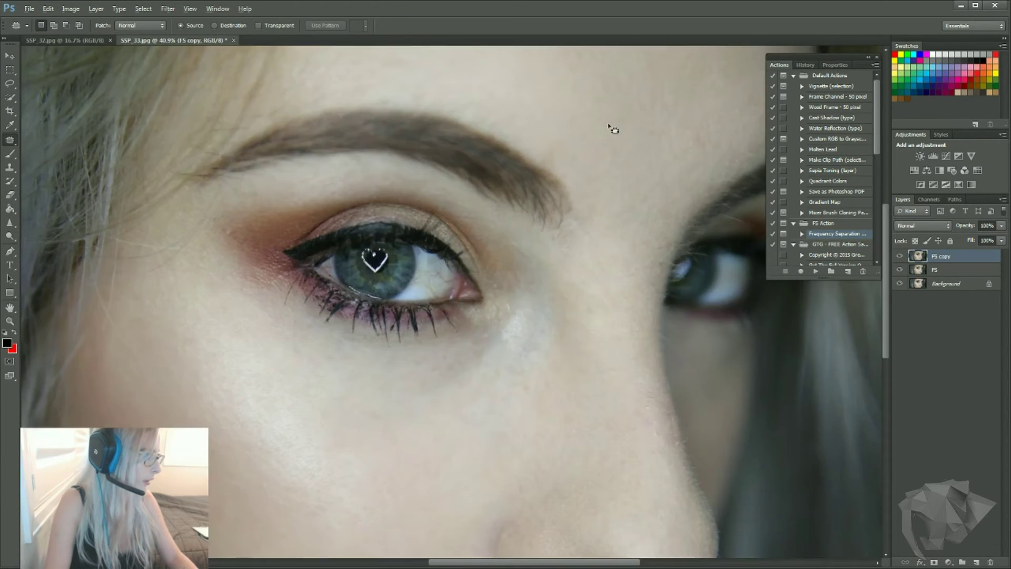
mouse_move(490, 171)
left_mouse_down()
mouse_move(512, 189)
mouse_move(512, 150)
left_mouse_up()
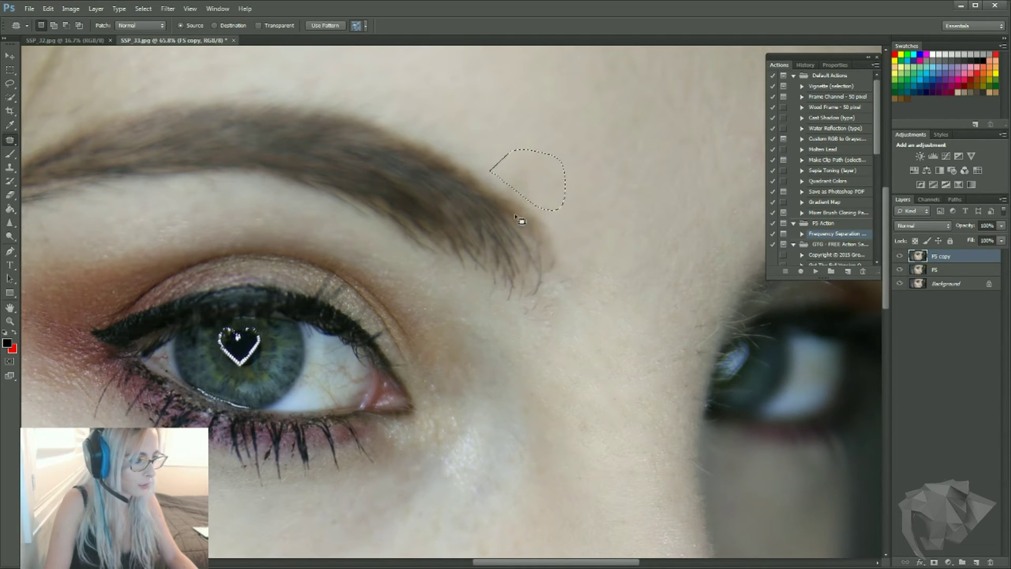
left_click_drag(546, 188, 557, 151)
key("ctrl+d")
mouse_move(573, 290)
left_mouse_down()
mouse_move(630, 266)
mouse_move(605, 265)
left_mouse_up()
left_click_drag(613, 261, 641, 186)
key("ctrl+d")
scroll(630, 213, "down", 5)
scroll(616, 211, "down", 3)
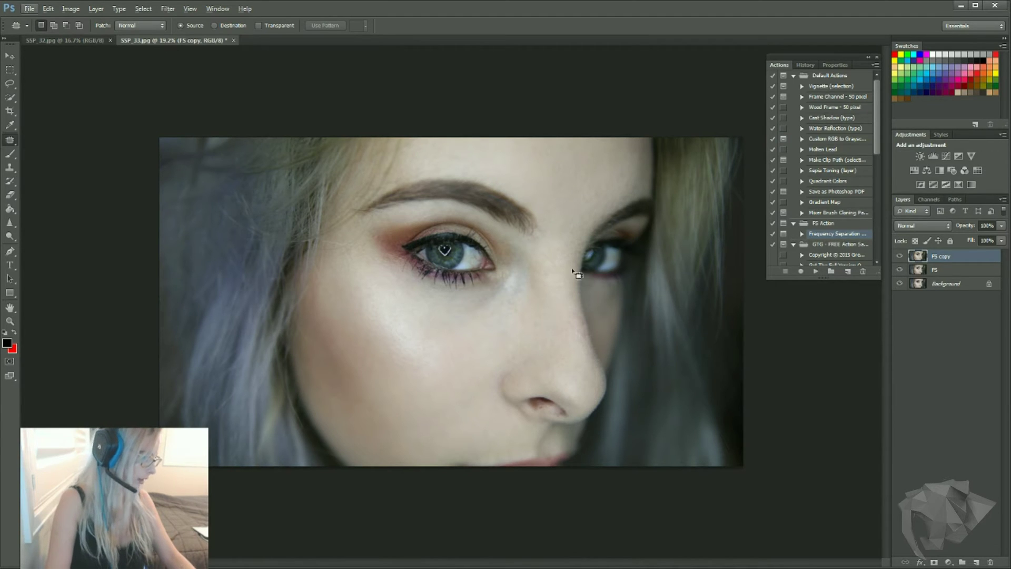
Step: Patch out the two small dark spots inside the nostril with clean neighbouring skin, deselecting after each one
scroll(546, 440, "up", 8)
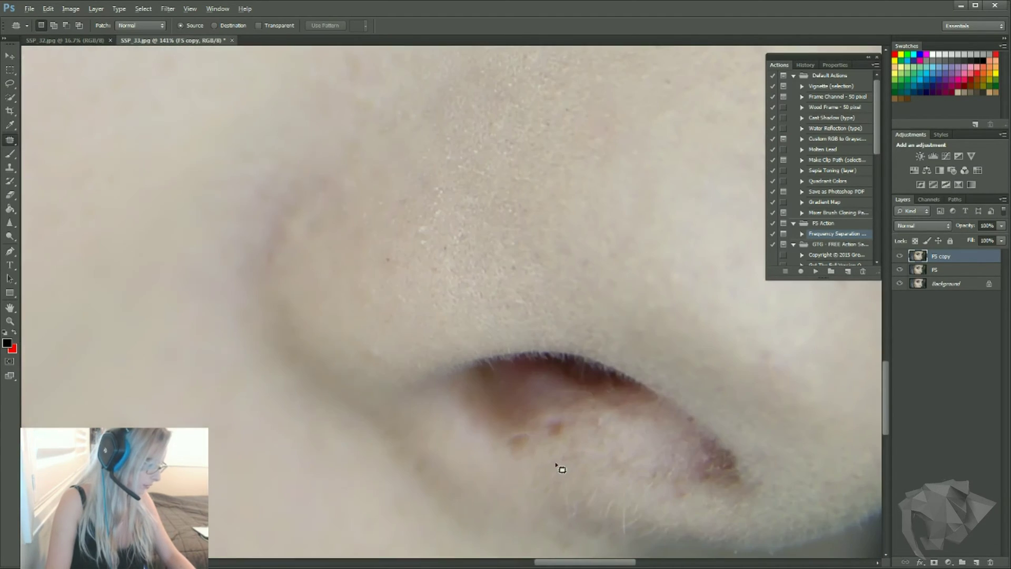
key("alt")
mouse_move(549, 444)
left_mouse_down()
mouse_move(555, 417)
mouse_move(545, 440)
left_mouse_up()
left_click_drag(552, 428, 599, 461)
key("ctrl+d")
mouse_move(508, 445)
left_mouse_down()
mouse_move(505, 436)
mouse_move(570, 440)
left_mouse_up()
key("ctrl+d")
scroll(644, 449, "down", 8)
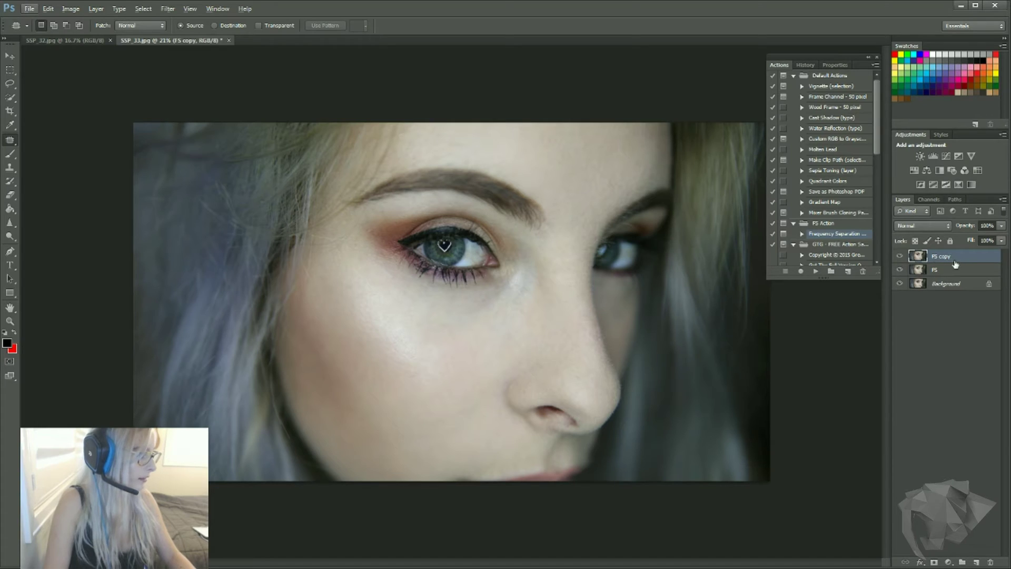
Step: Compare the portrait before and after the blemish cleanup by repeatedly hiding and showing the FS copy layer
left_click(900, 257)
left_click(900, 256)
left_click(900, 256)
left_click(900, 257)
left_click(900, 257)
left_click(900, 257)
left_click(901, 257)
left_click(901, 257)
Step: Duplicate the FS copy layer and choose the Dodge tool, checking its soft round brush settings
left_click_drag(979, 263, 975, 563)
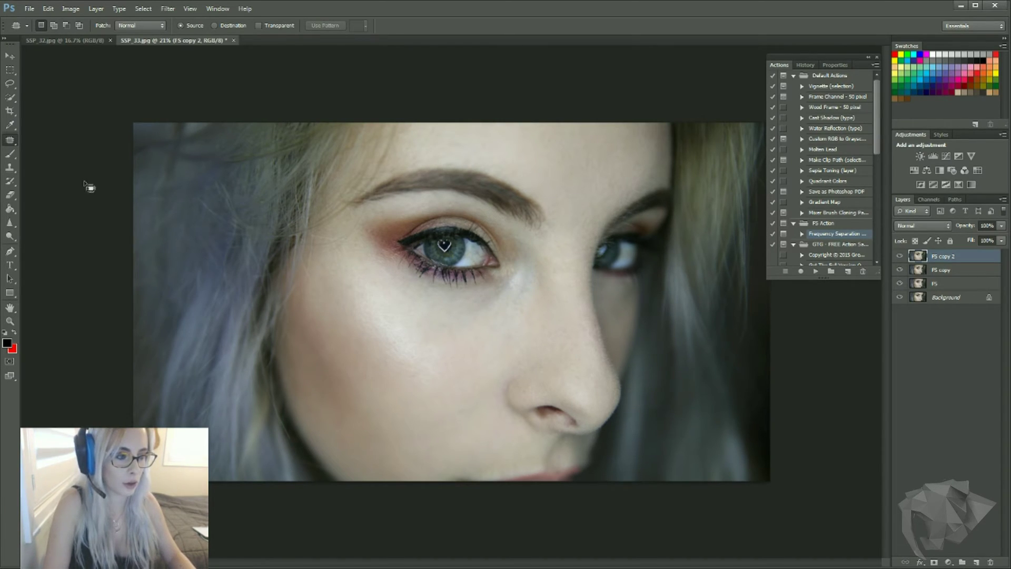
left_click(9, 236)
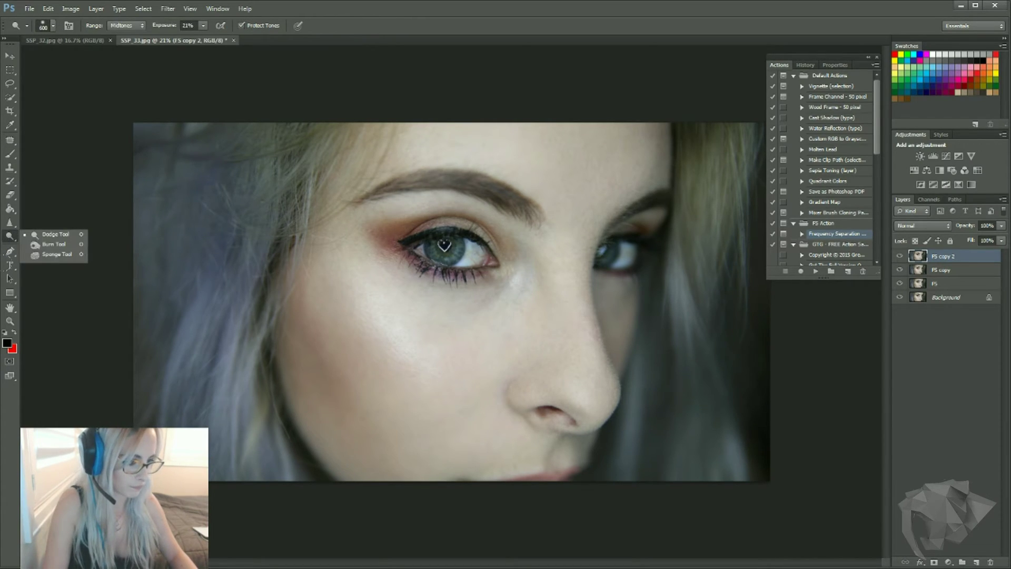
left_click(49, 234)
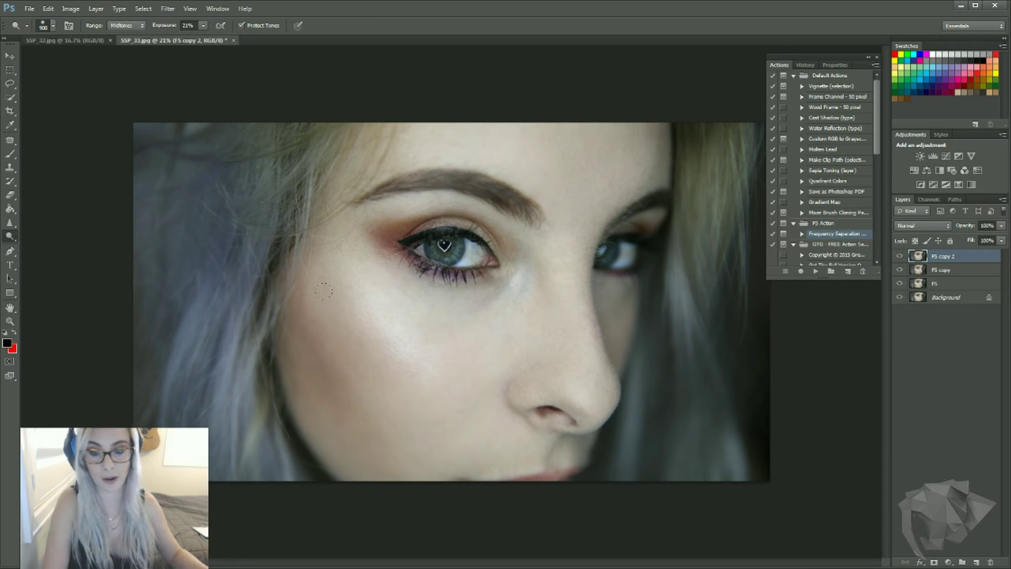
left_click(52, 25)
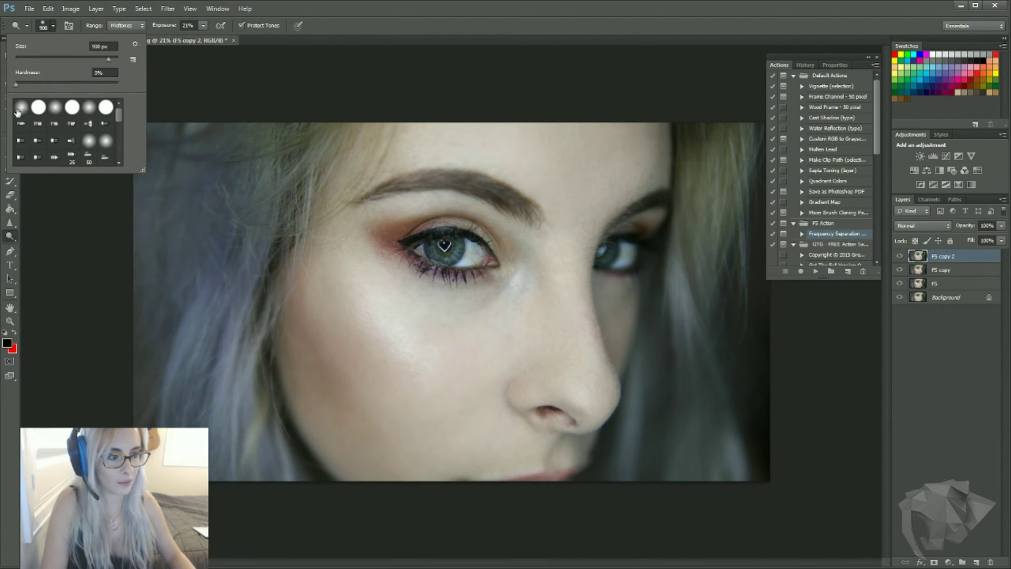
left_click(368, 15)
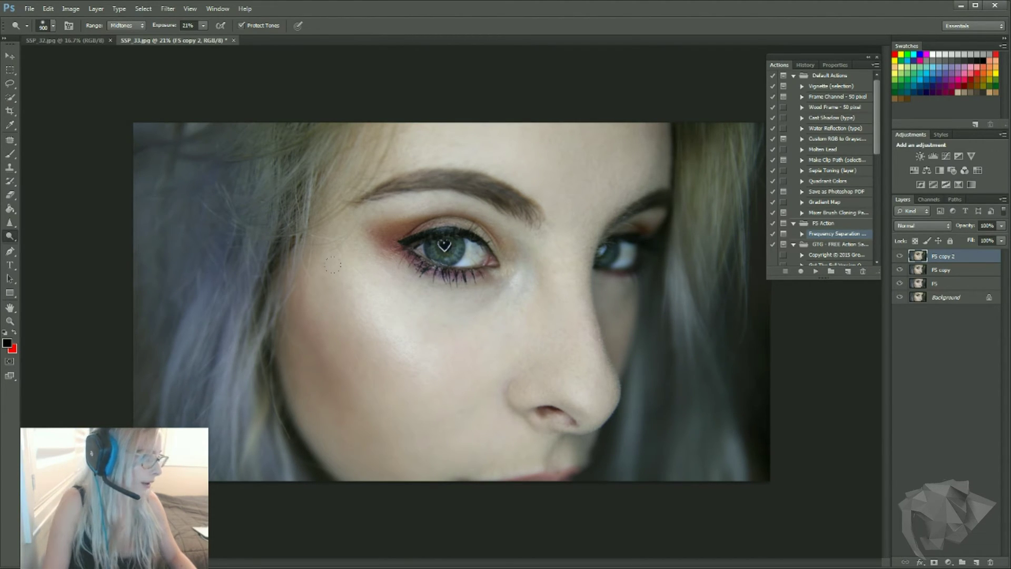
Step: Dodge highlights along the upper cheekbone, the lower cheek below the contour and the nose bridge with large soft strokes
left_click_drag(332, 261, 330, 268)
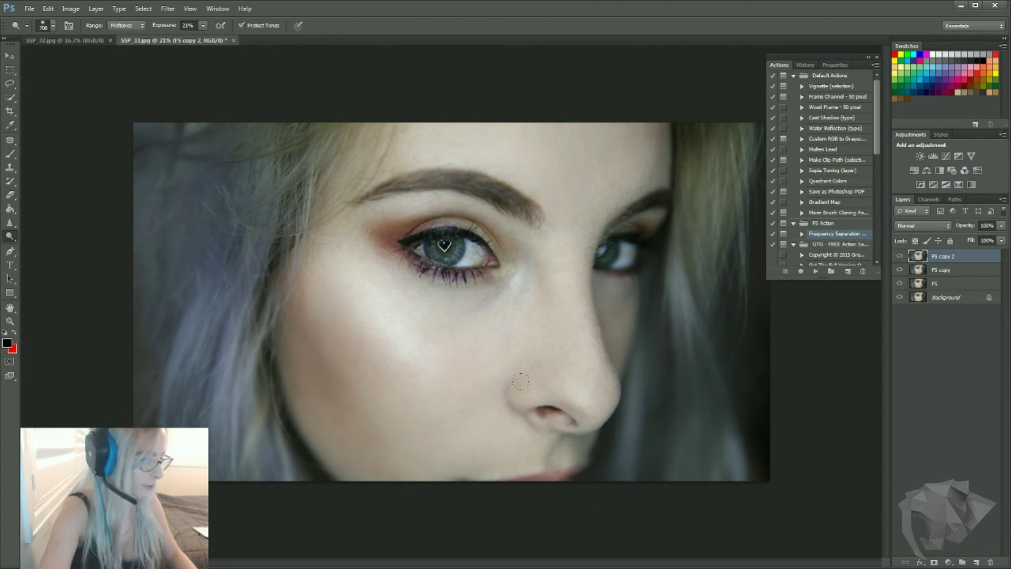
left_click_drag(289, 391, 471, 507)
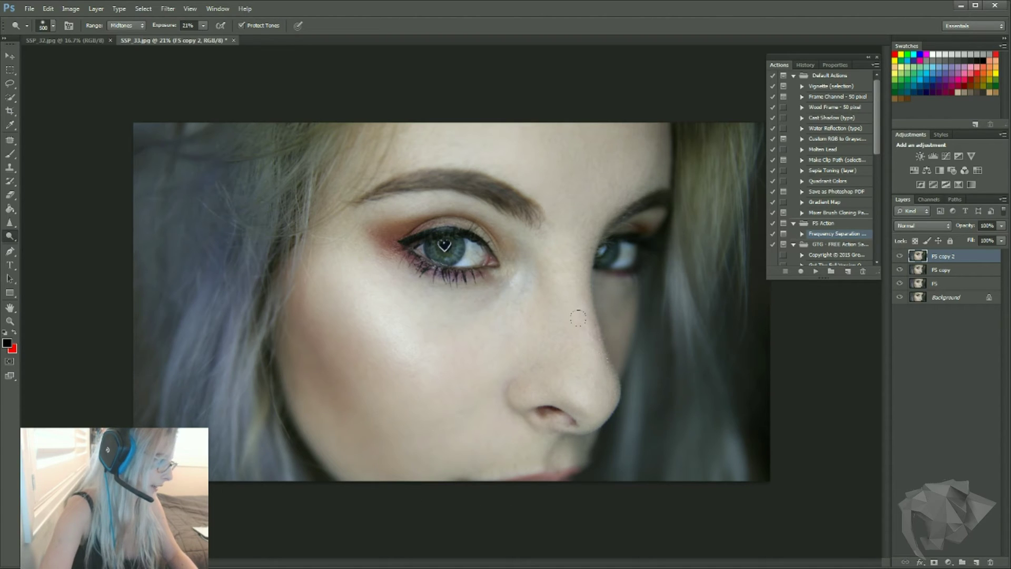
key("bracketleft")
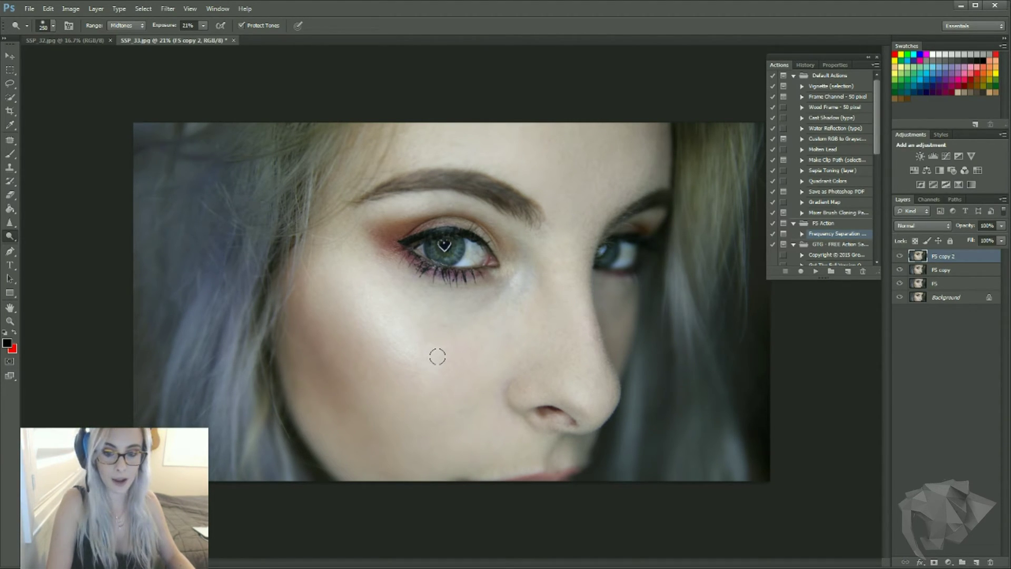
Step: Dodge the iris of the near eye around the heart-shaped reflection with a 70 px brush
scroll(445, 245, "up", 10)
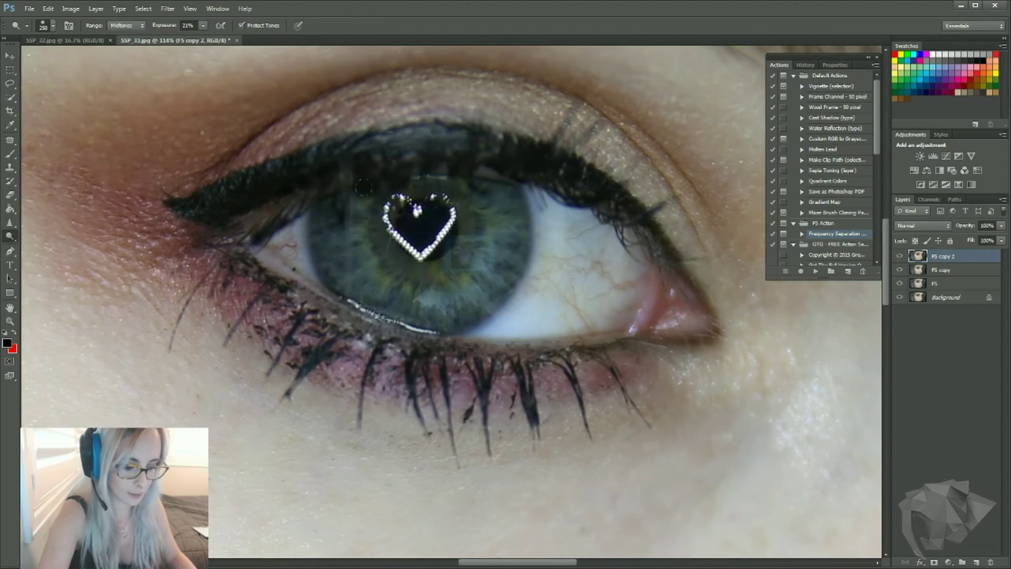
key("[")
mouse_move(407, 295)
left_mouse_down()
mouse_move(434, 301)
mouse_move(457, 288)
mouse_move(416, 299)
left_mouse_up()
mouse_move(352, 256)
left_mouse_down()
mouse_move(419, 300)
mouse_move(484, 271)
left_mouse_up()
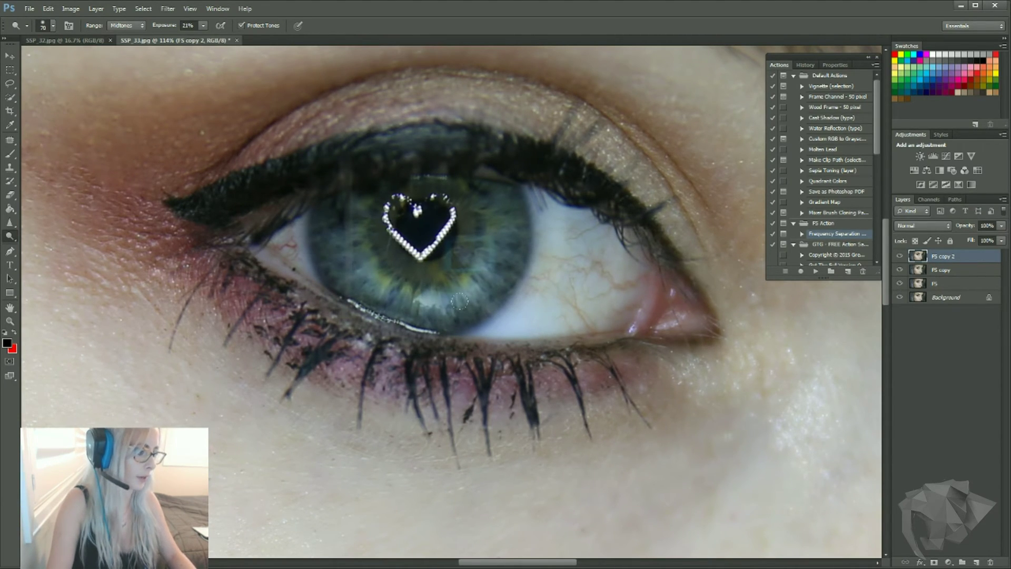
scroll(500, 277, "down", 4)
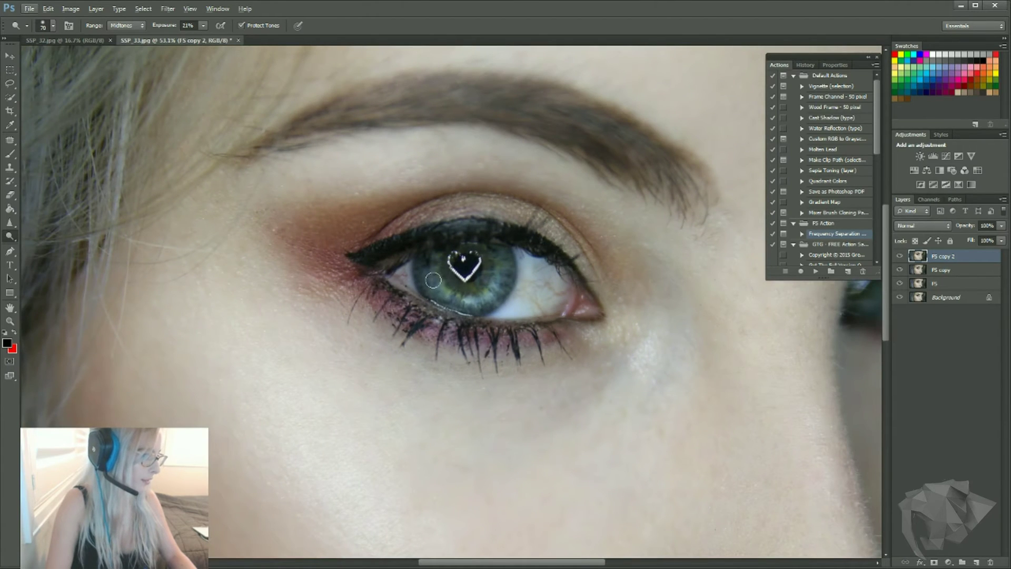
scroll(551, 395, "down", 3)
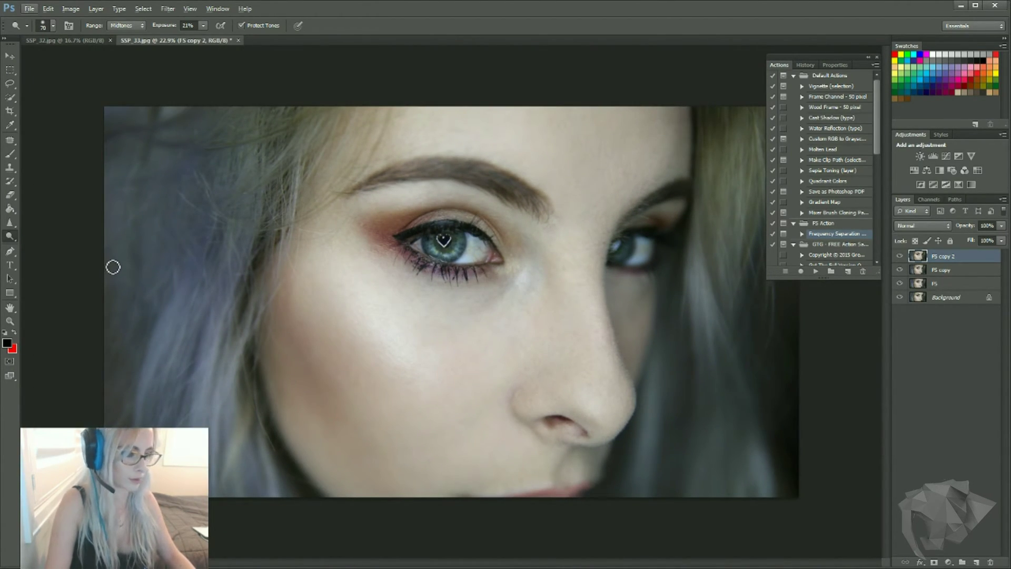
Step: Burn the contour shadow below the cheekbone with a 700 px brush, reverting the first strokes in the history and repainting them
left_click(9, 237)
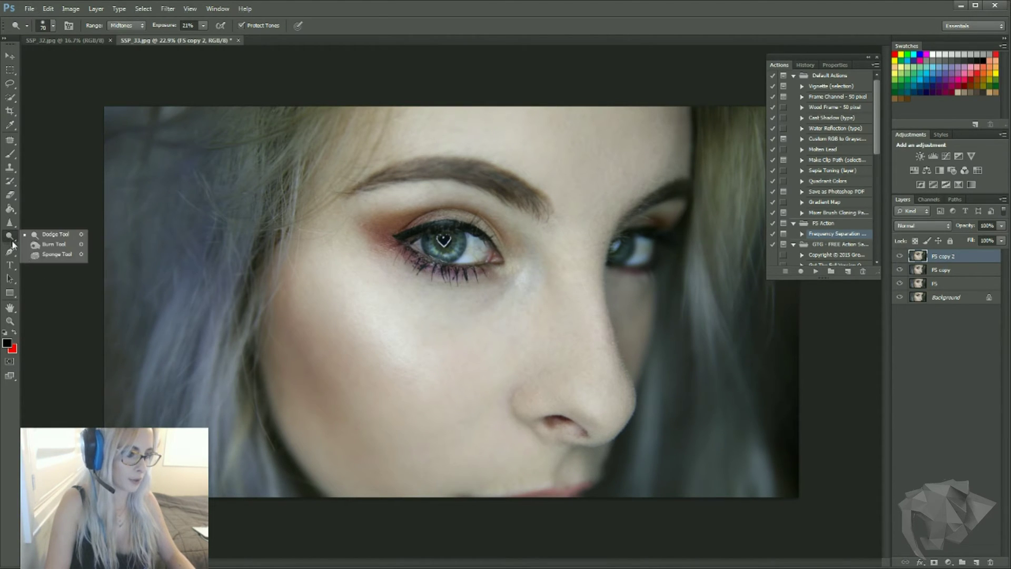
left_click(44, 245)
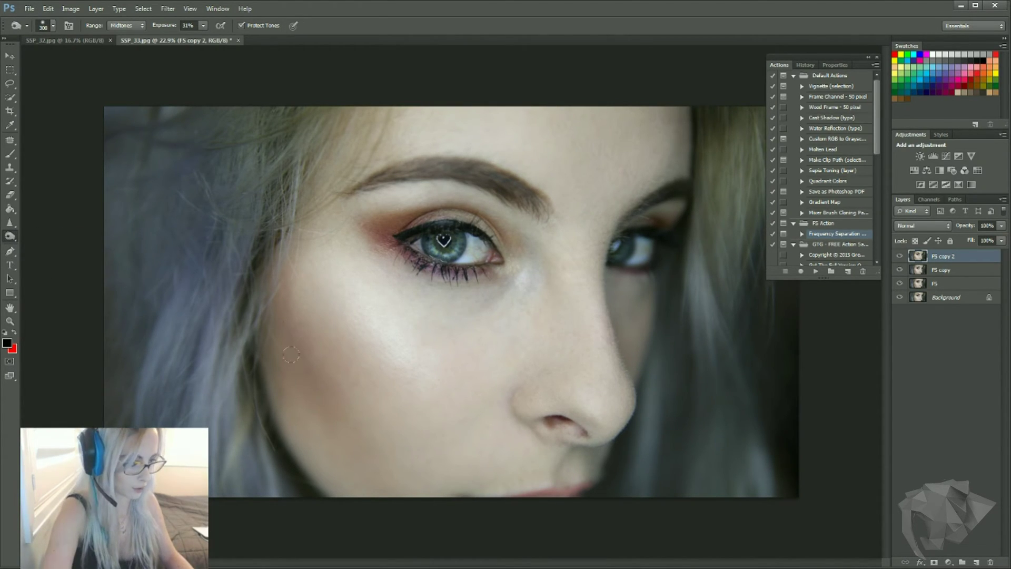
key("bracketright")
mouse_move(280, 305)
left_mouse_down()
mouse_move(287, 344)
mouse_move(326, 390)
left_mouse_up()
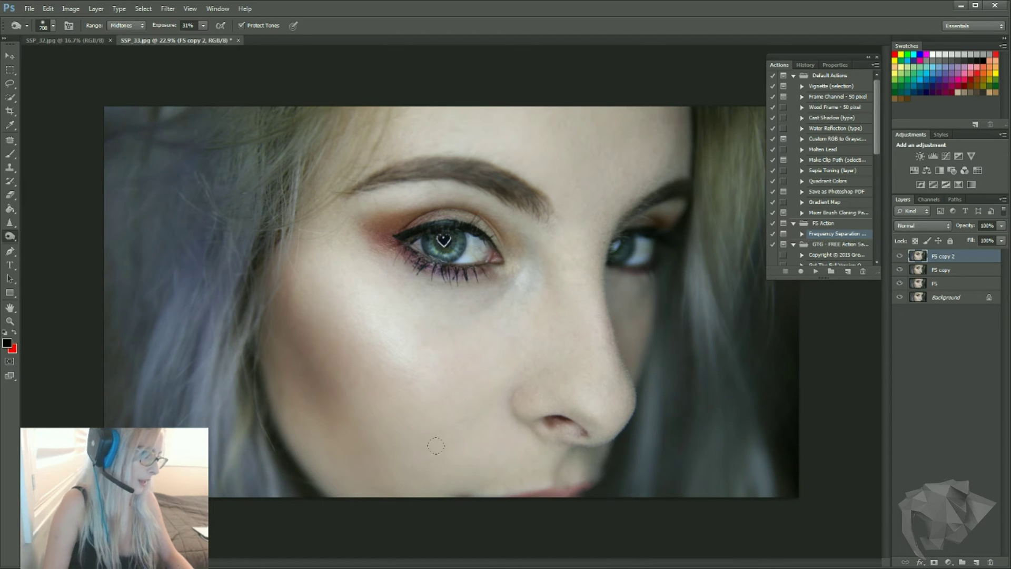
left_click(806, 64)
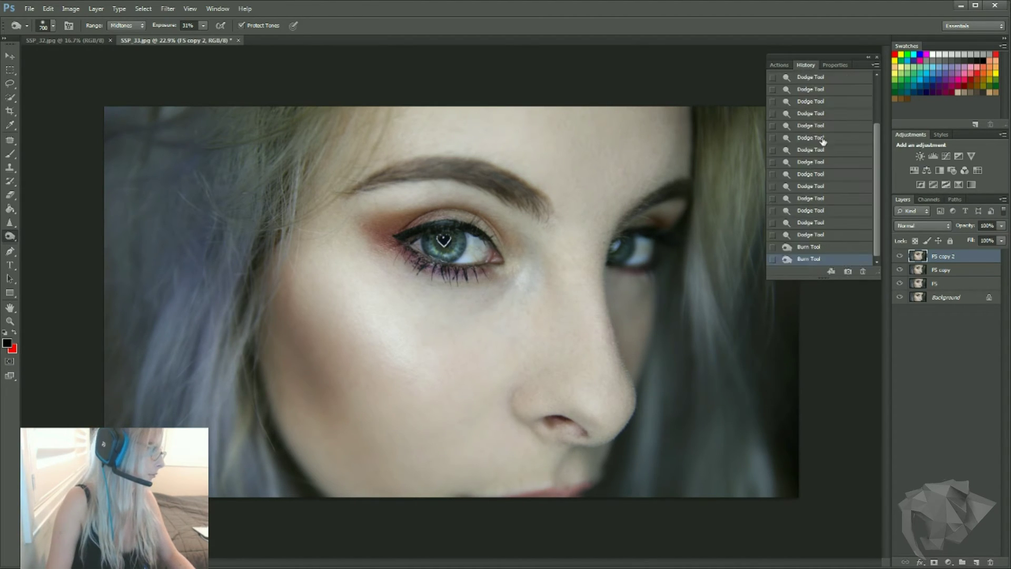
left_click(811, 234)
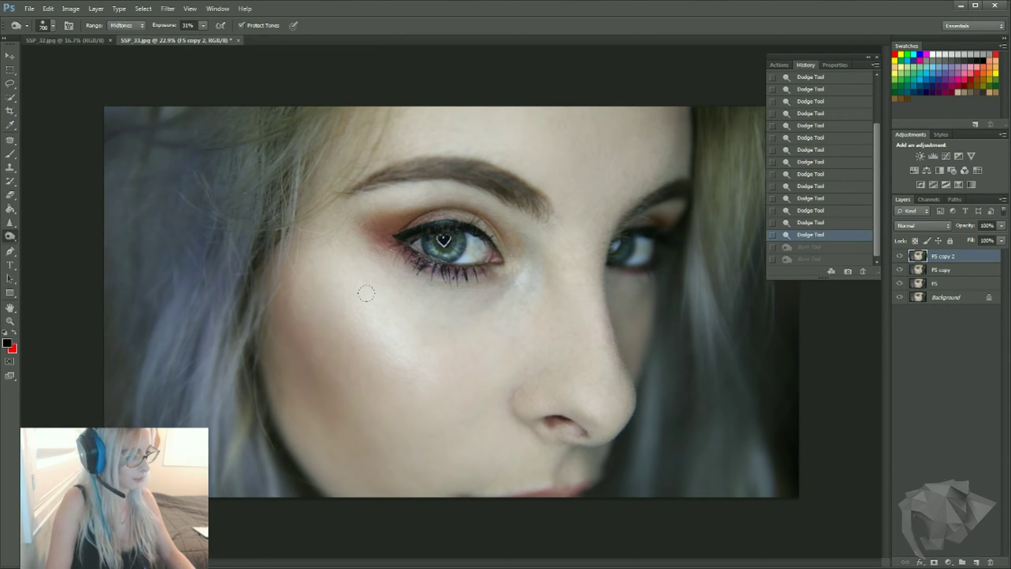
left_click_drag(276, 279, 358, 432)
scroll(513, 426, "down", 5)
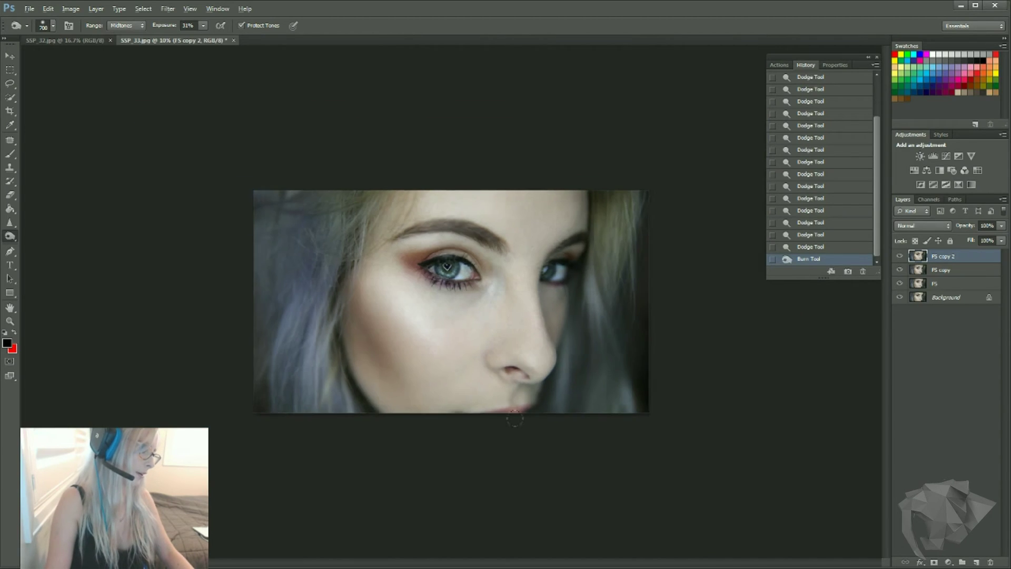
scroll(460, 404, "up", 2)
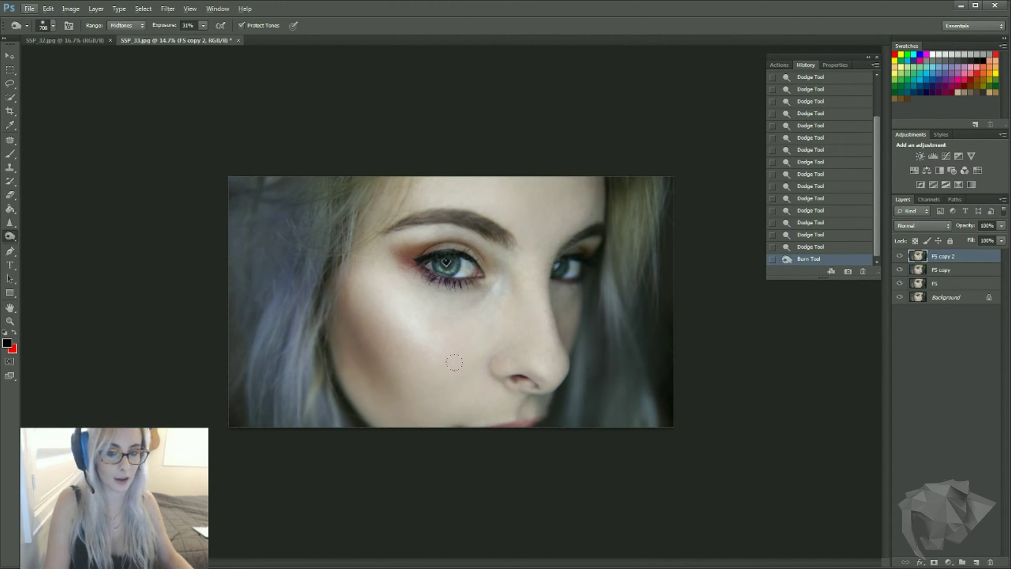
scroll(449, 301, "up", 2)
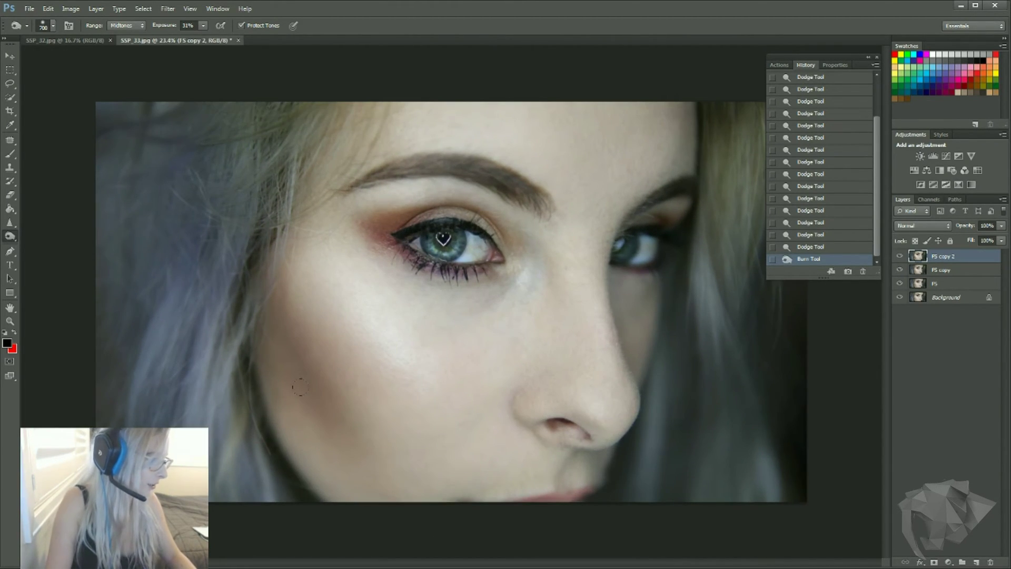
Step: Darken the near eyebrow along its whole length using the Burn tool with a 250 px brush
scroll(477, 229, "up", 1)
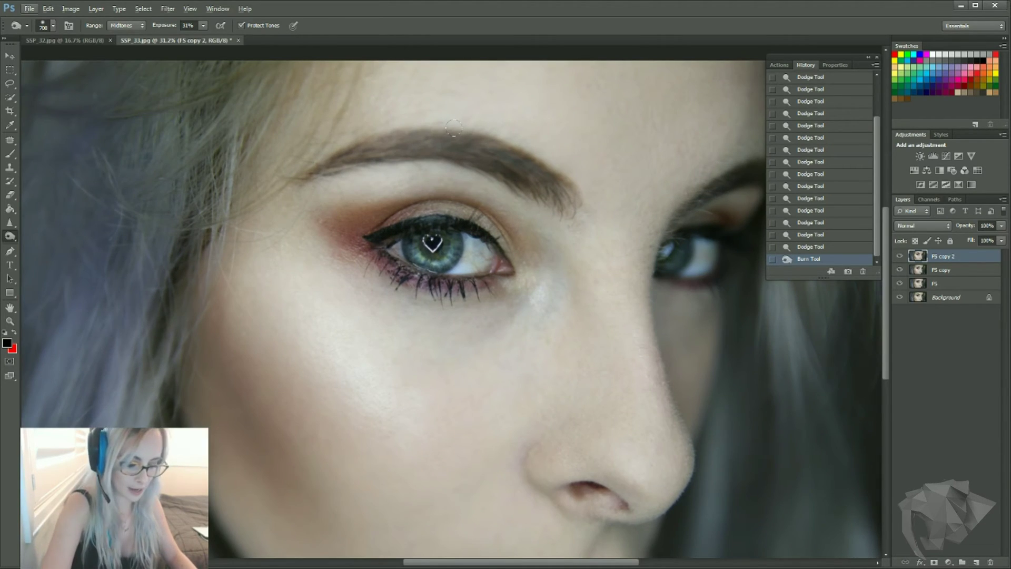
key("bracketleft")
mouse_move(549, 186)
left_mouse_down()
mouse_move(516, 165)
mouse_move(409, 135)
mouse_move(319, 167)
left_mouse_up()
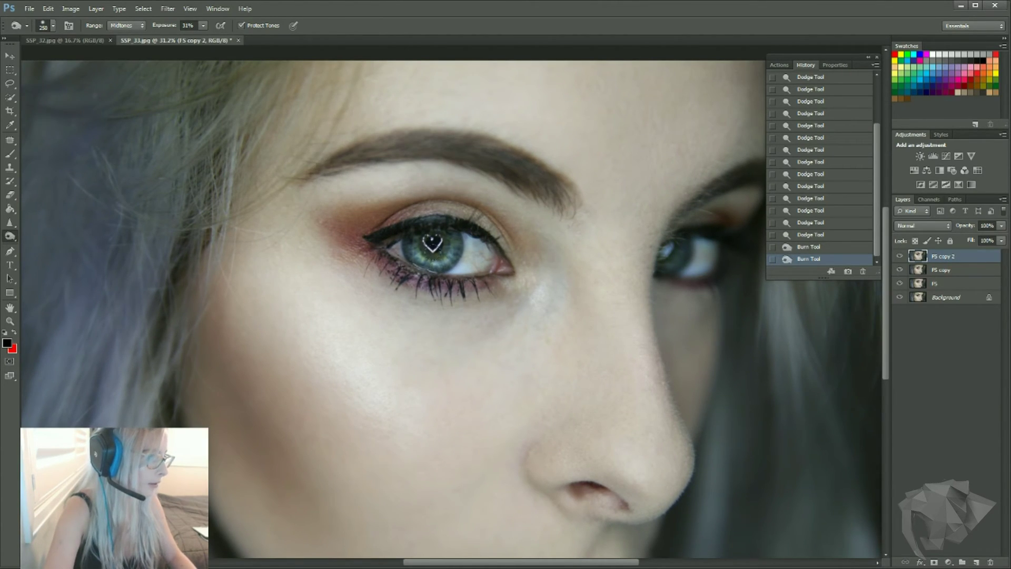
Step: Burn the upper eyeliner, lower lash line and pupil of the near eye with a 90 px brush, undoing the first broader eyelid stroke
mouse_move(378, 213)
left_mouse_down()
mouse_move(466, 202)
mouse_move(493, 213)
left_mouse_up()
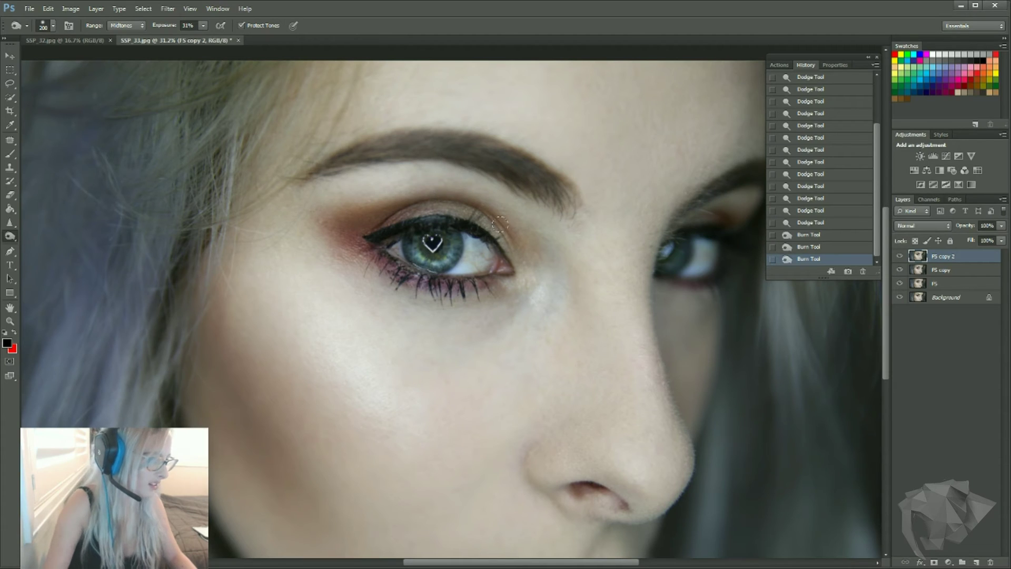
key("ctrl+z")
scroll(397, 209, "up", 3)
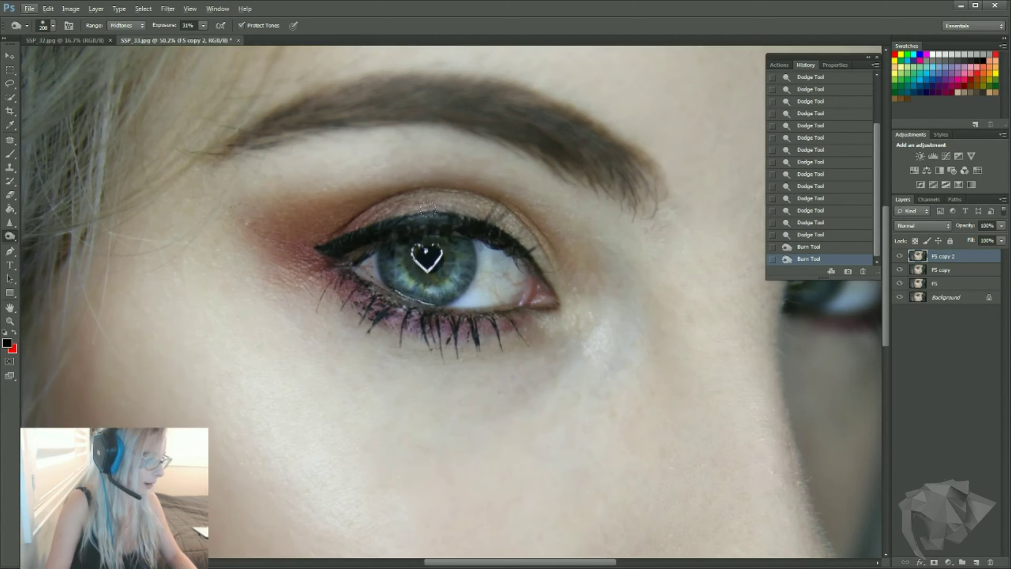
key("bracketleft")
key("bracketleft")
key("bracketleft")
mouse_move(322, 246)
left_mouse_down()
mouse_move(403, 222)
mouse_move(493, 234)
mouse_move(528, 252)
left_mouse_up()
mouse_move(335, 266)
left_mouse_down()
mouse_move(379, 301)
mouse_move(512, 311)
left_mouse_up()
left_click_drag(429, 257, 424, 258)
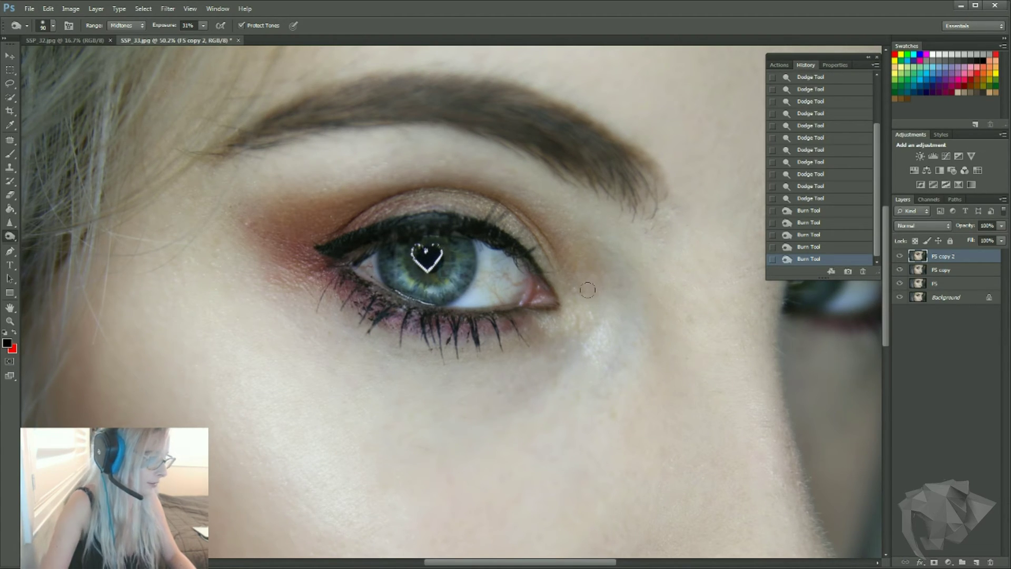
Step: Compare the whole portrait with and without the dodging and burning by hiding and showing the FS copy 2 layer
scroll(448, 414, "down", 5)
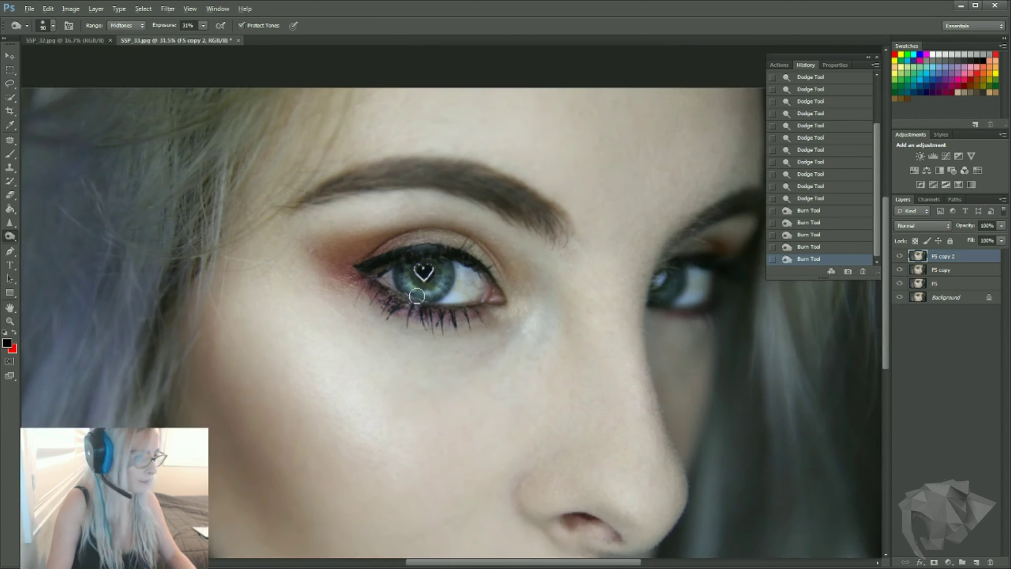
scroll(411, 314, "down", 3)
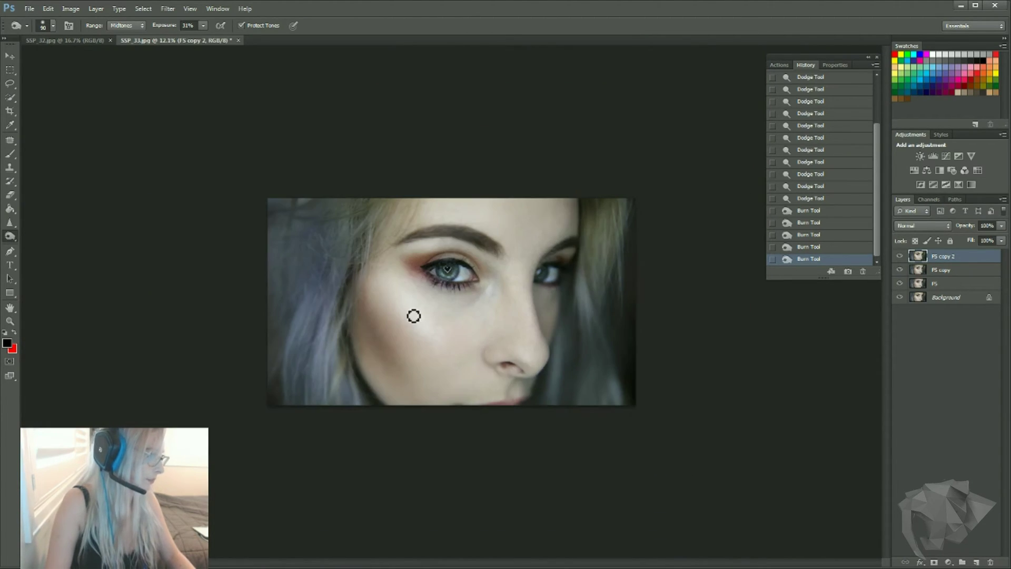
scroll(413, 334, "up", 1)
scroll(450, 360, "up", 1)
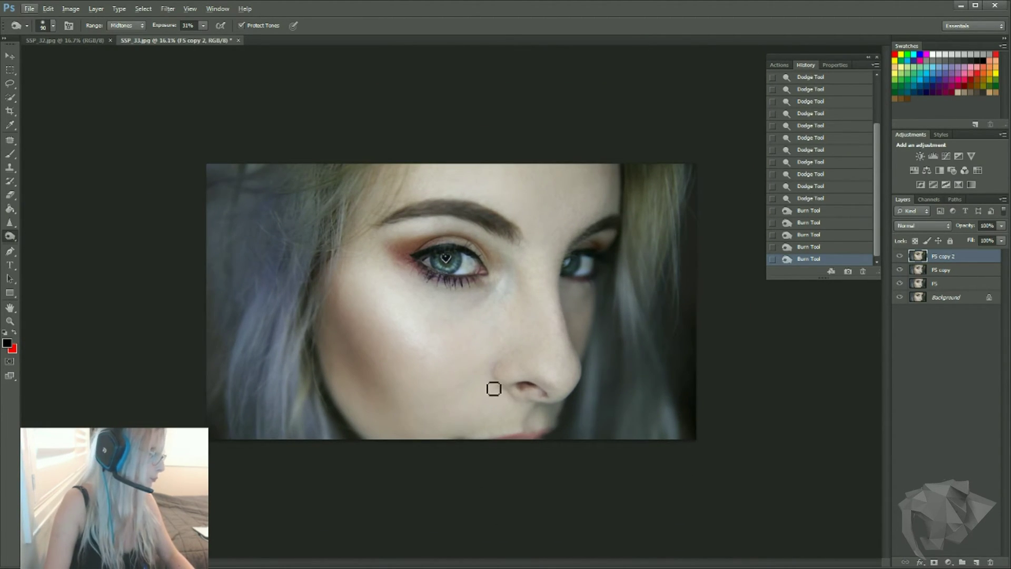
left_click(899, 258)
left_click(900, 257)
left_click(899, 258)
left_click(899, 257)
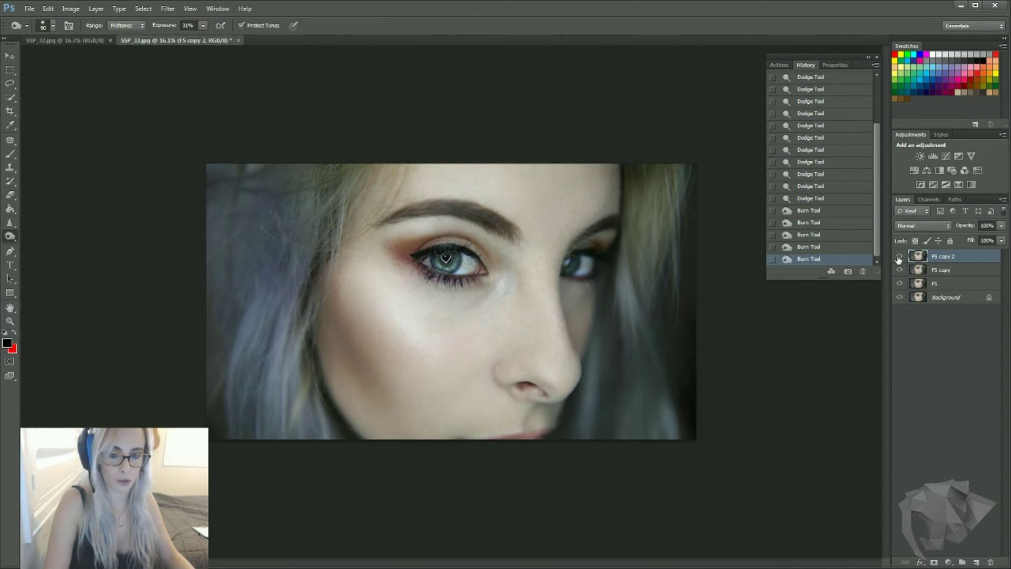
Step: Lower the opacity of the FS copy 2 layer to 52% to soften the dodging and burning
left_click(1002, 226)
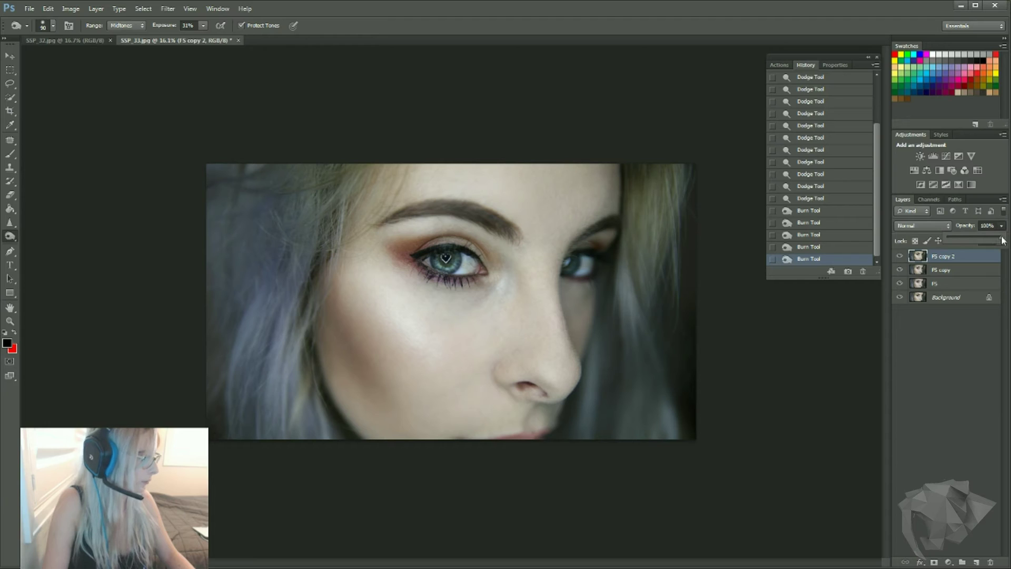
left_click_drag(969, 240, 972, 240)
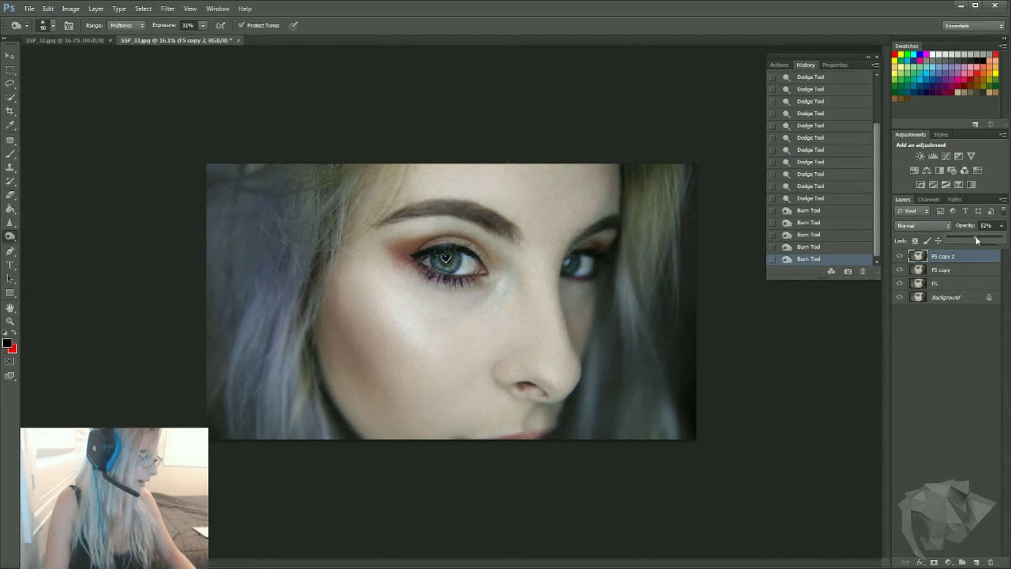
left_click_drag(976, 238, 976, 238)
left_click(928, 372)
Step: Compare the portrait with and without the softened contouring by repeatedly hiding and showing the FS copy 2 layer
left_click(899, 257)
left_click(899, 257)
left_click(899, 257)
left_click(900, 257)
left_click(900, 257)
left_click(900, 257)
left_click(899, 257)
left_click(899, 257)
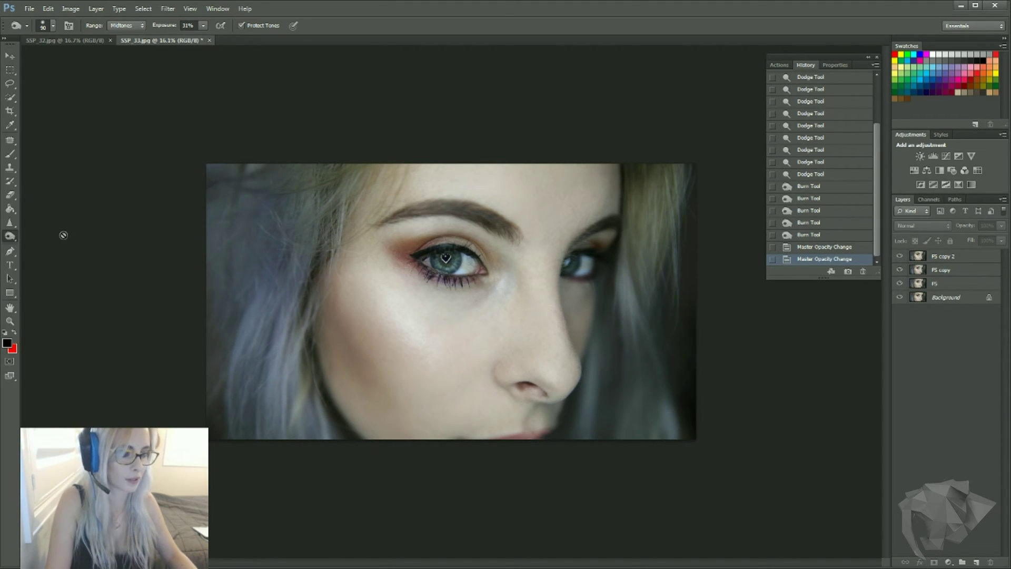
Step: Lighten the temple and hairline beside the near eye on FS copy 2 using the Dodge tool with an 800 px brush
right_click(10, 236)
left_click(42, 238)
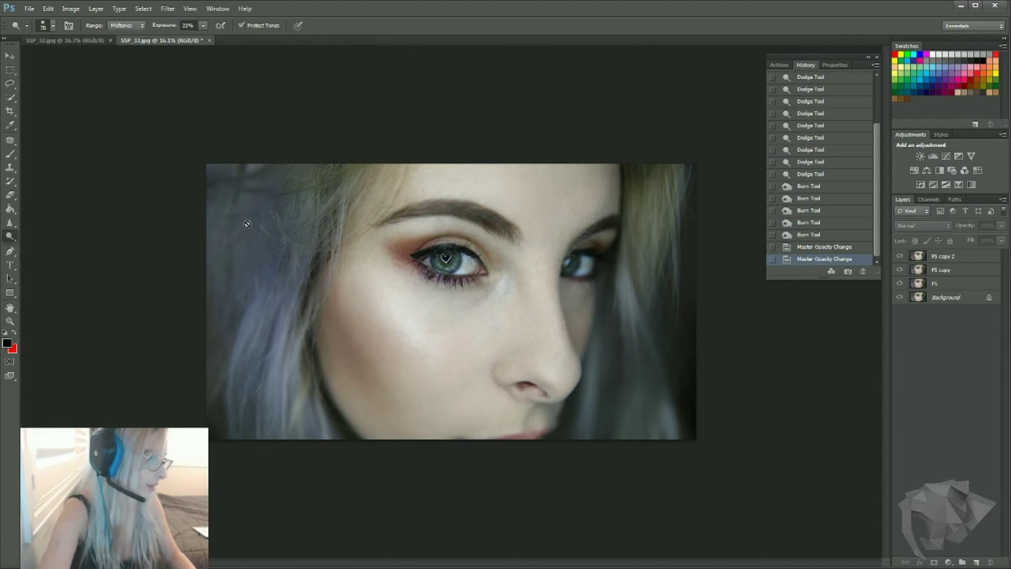
left_click(934, 257)
key("bracketright")
key("bracketright")
key("bracketright")
key("bracketright")
key("bracketright")
key("bracketright")
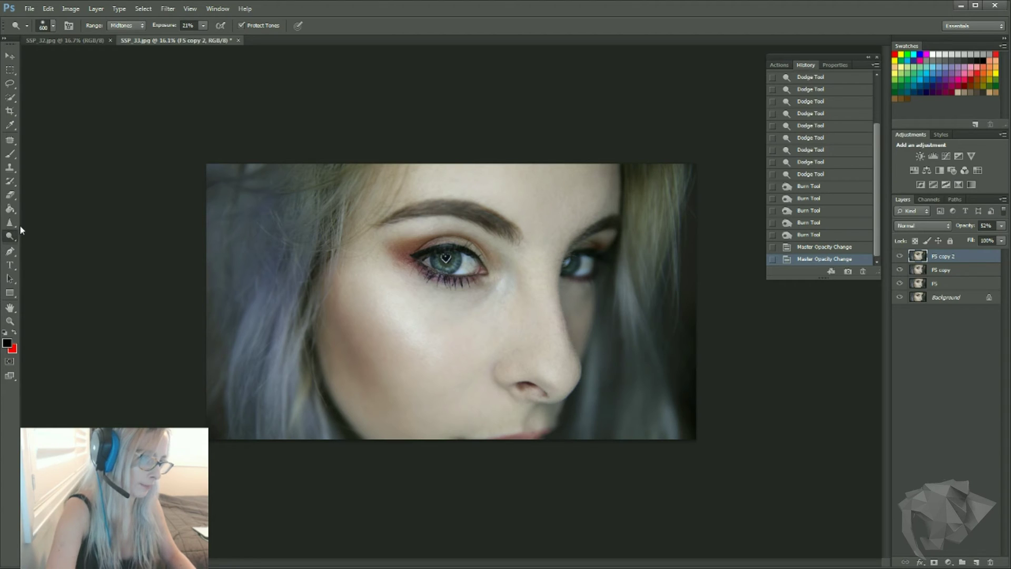
left_click_drag(365, 264, 346, 266)
left_click(343, 257)
left_click(346, 265)
left_click(350, 272)
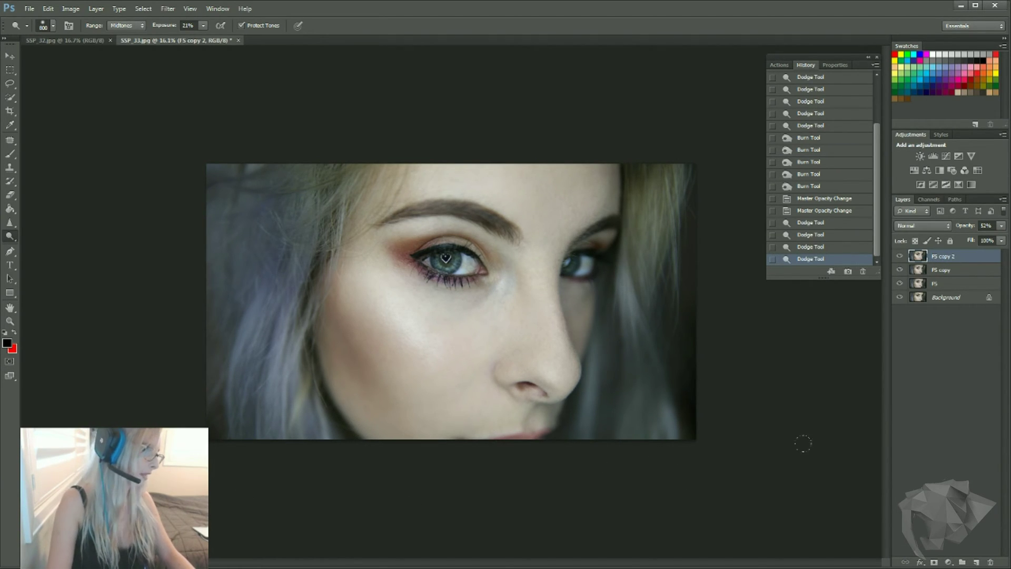
Step: Add a Brightness/Contrast adjustment layer above FS copy 2 with brightness 9 and contrast 2
scroll(600, 453, "down", 5)
scroll(513, 376, "up", 5)
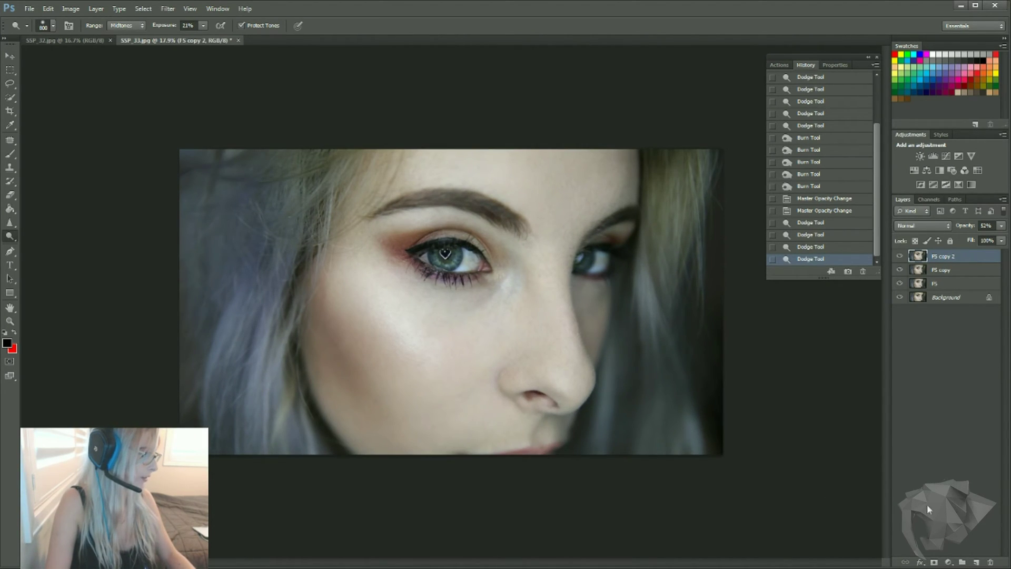
left_click(949, 562)
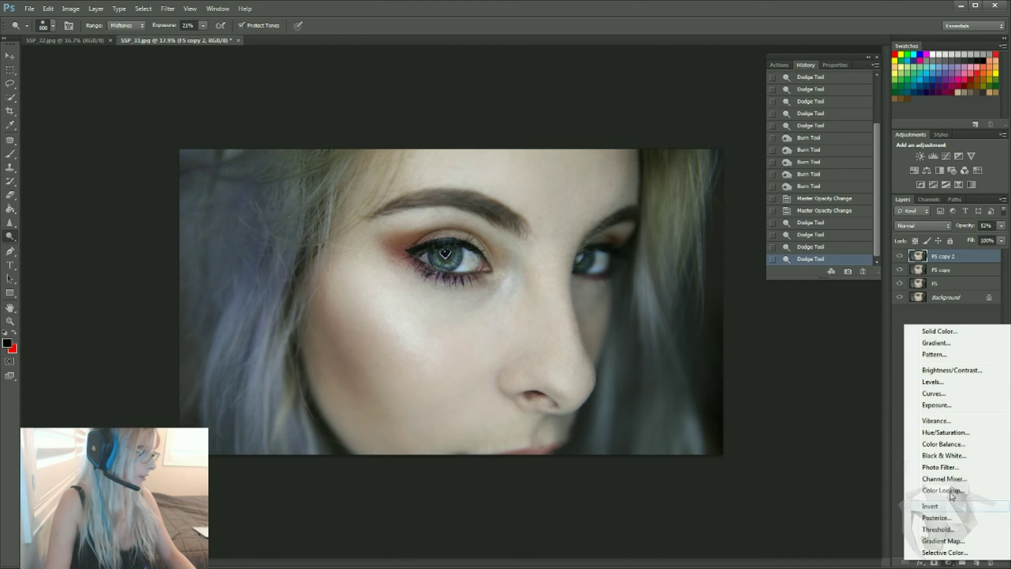
left_click(949, 562)
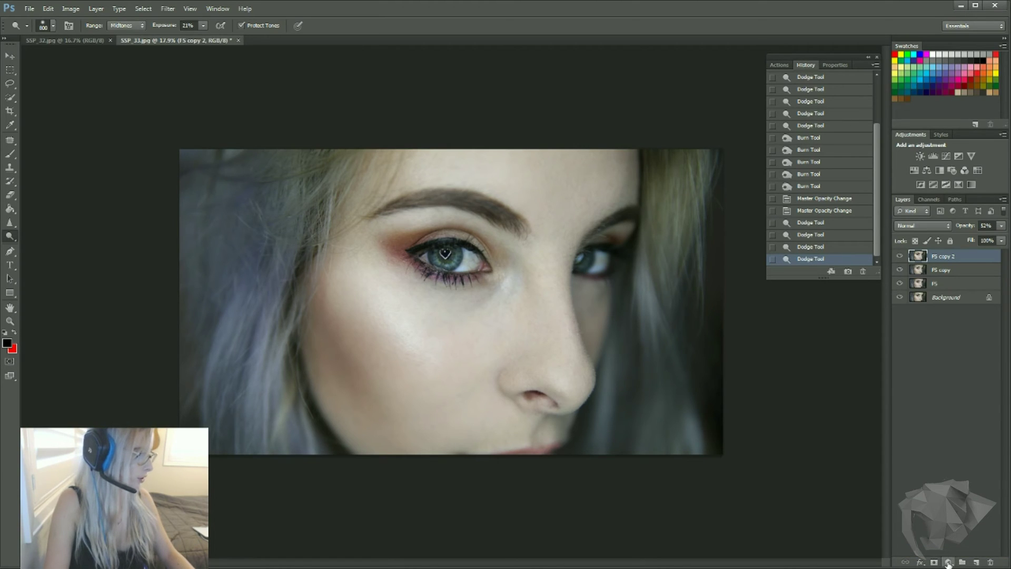
left_click(948, 562)
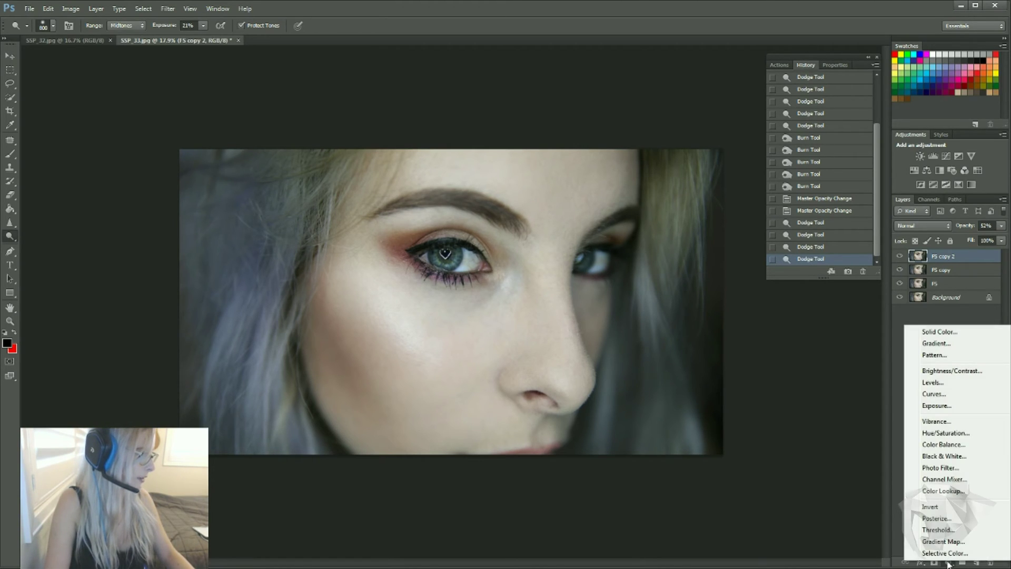
left_click(950, 371)
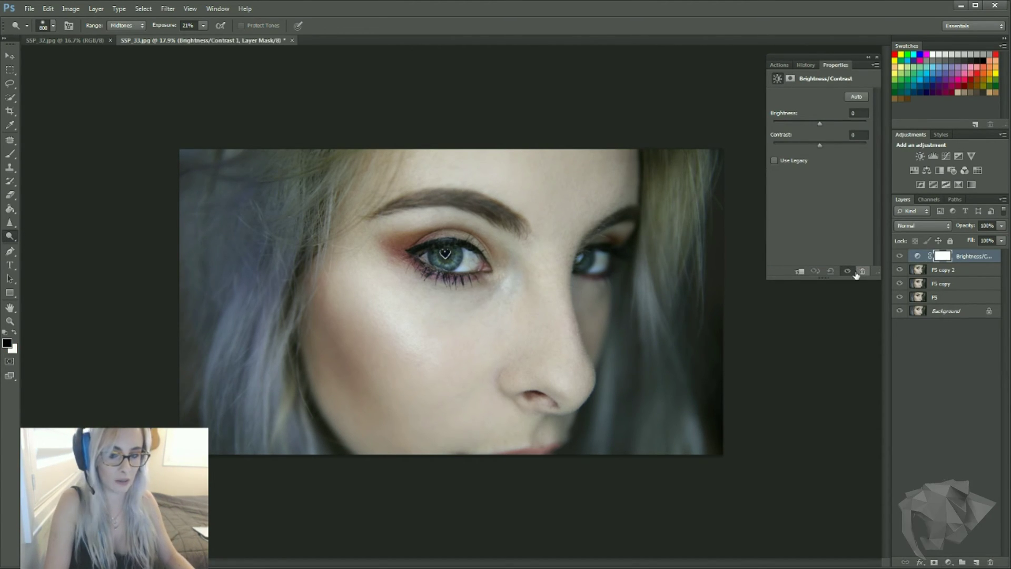
left_click(820, 124)
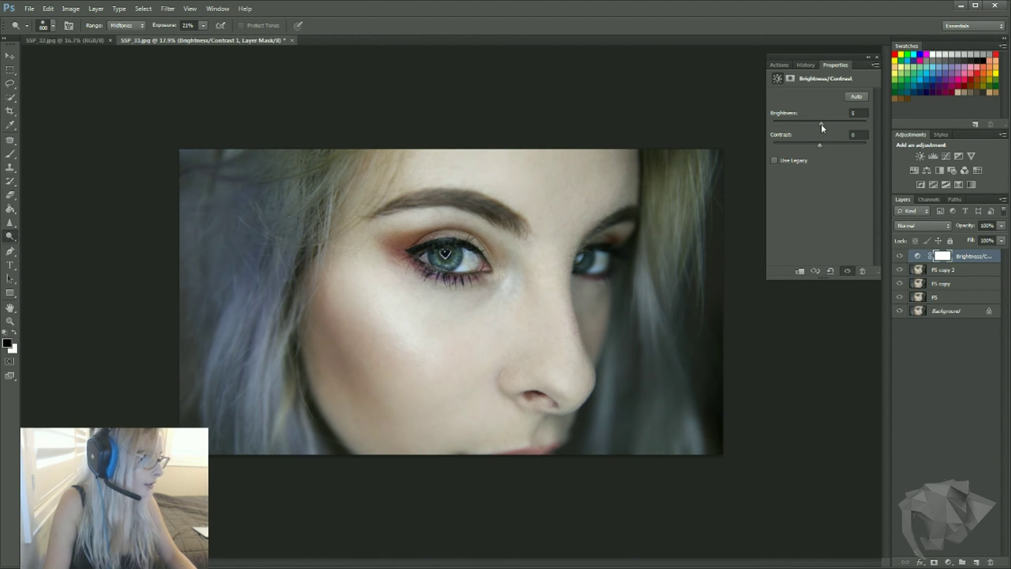
mouse_move(821, 124)
left_mouse_down()
mouse_move(863, 124)
mouse_move(823, 128)
left_mouse_up()
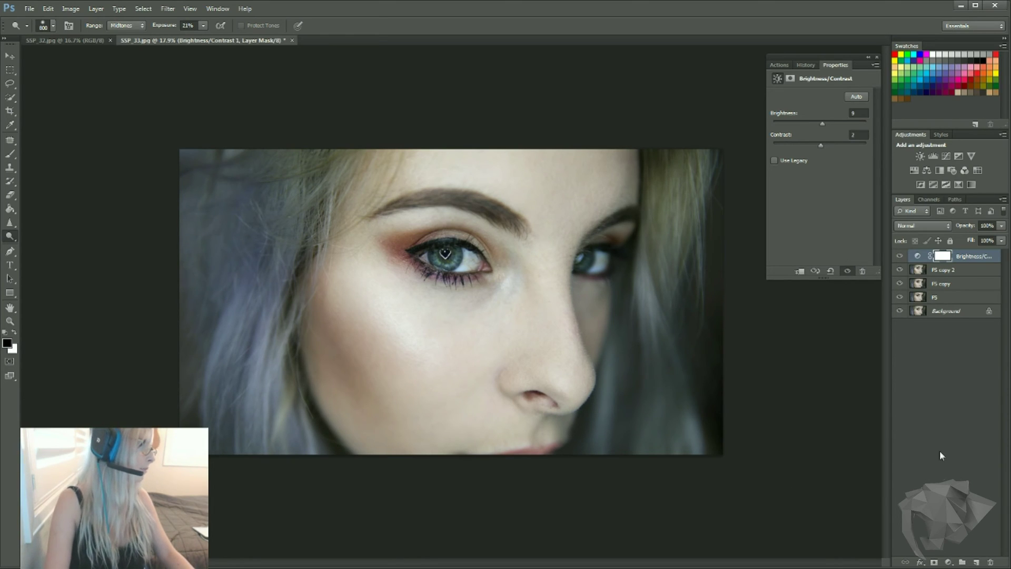
left_click(935, 410)
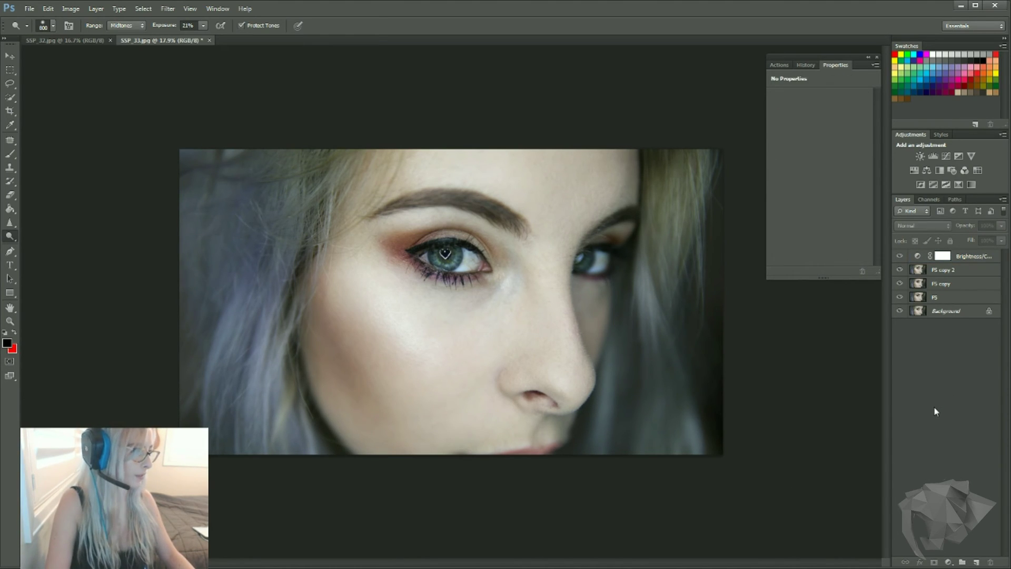
Step: Add a Curves adjustment layer and lift the blue channel's black point to output 14
left_click(947, 563)
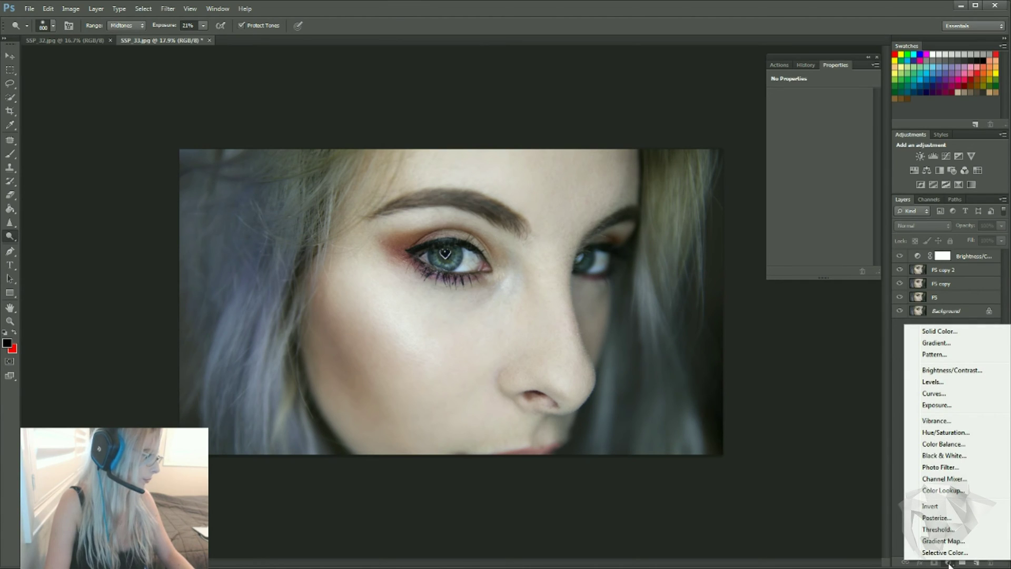
left_click(940, 394)
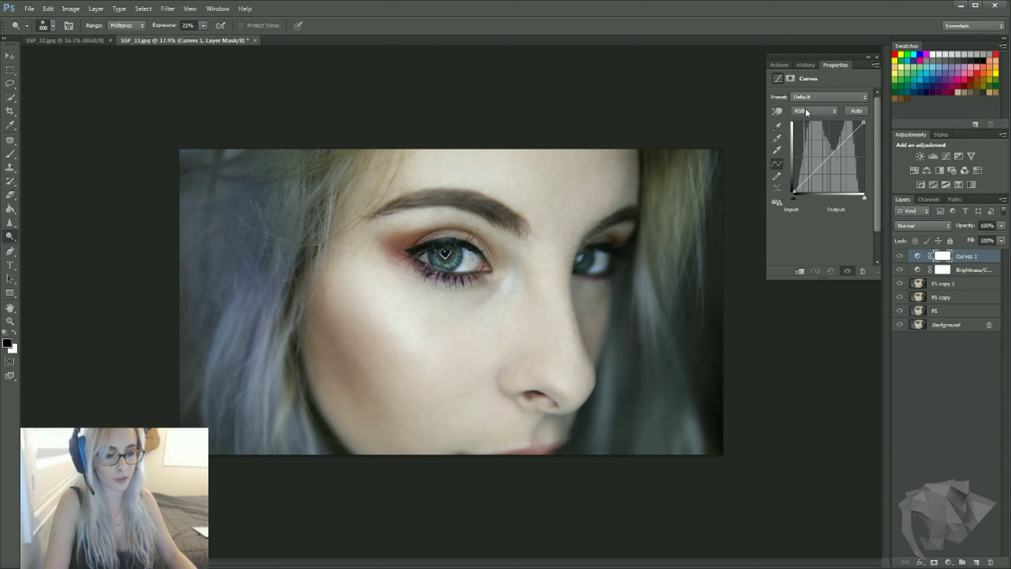
left_click(806, 111)
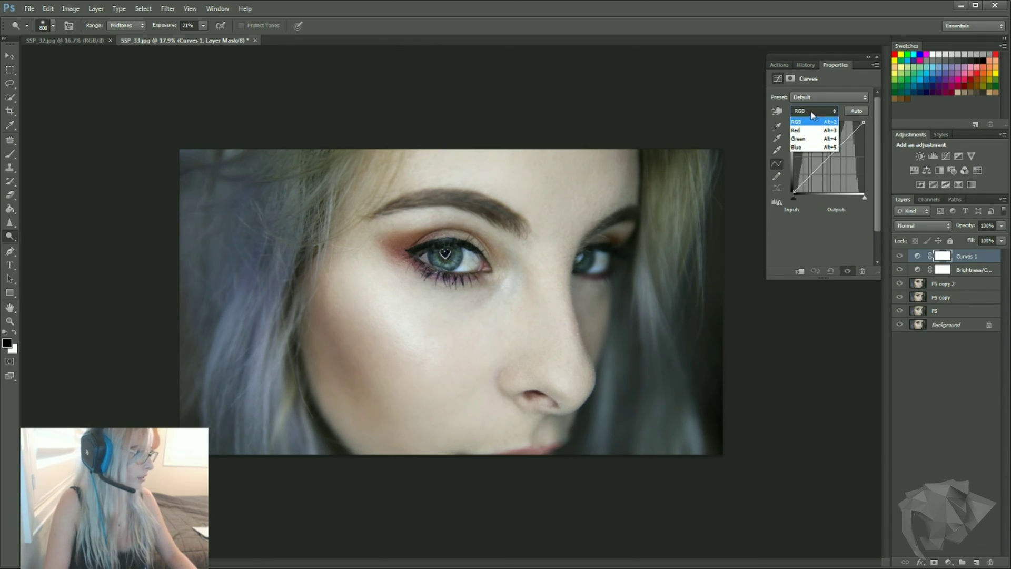
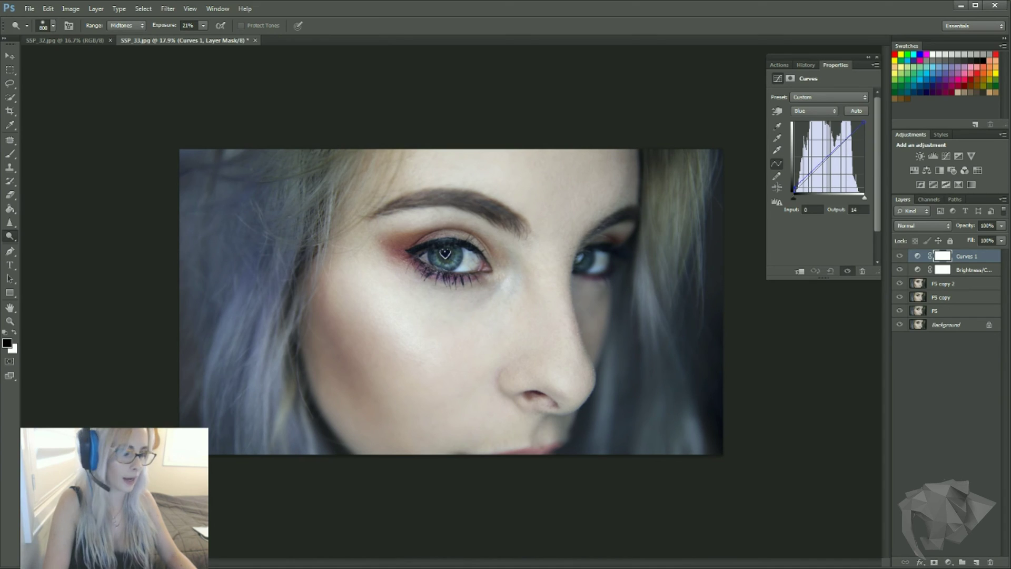
Step: Shift the green channel's black point to input 10 in the Curves adjustment
left_click(814, 110)
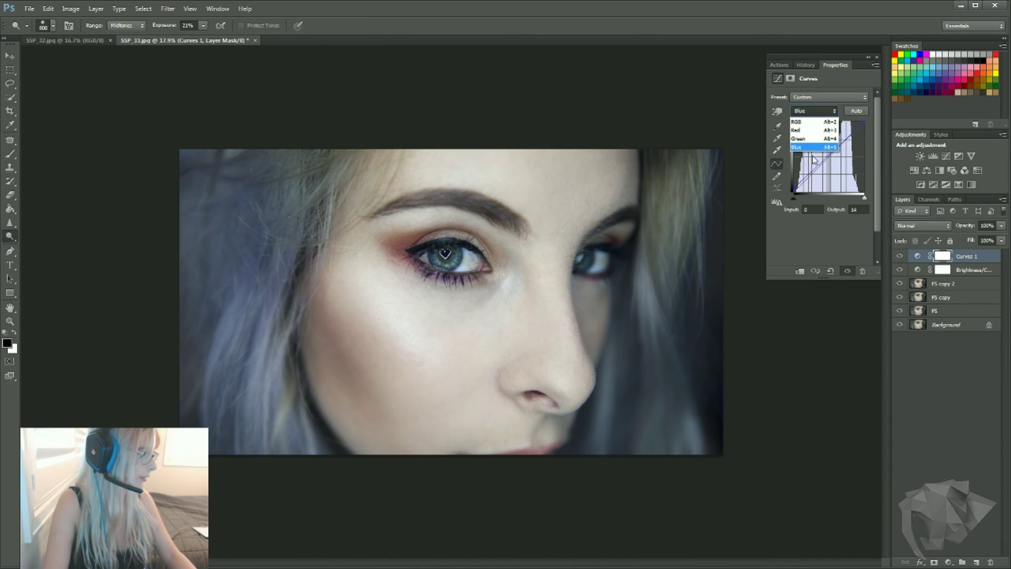
left_click(804, 134)
mouse_move(794, 193)
left_mouse_down()
mouse_move(803, 194)
mouse_move(794, 181)
mouse_move(782, 194)
mouse_move(795, 196)
left_mouse_up()
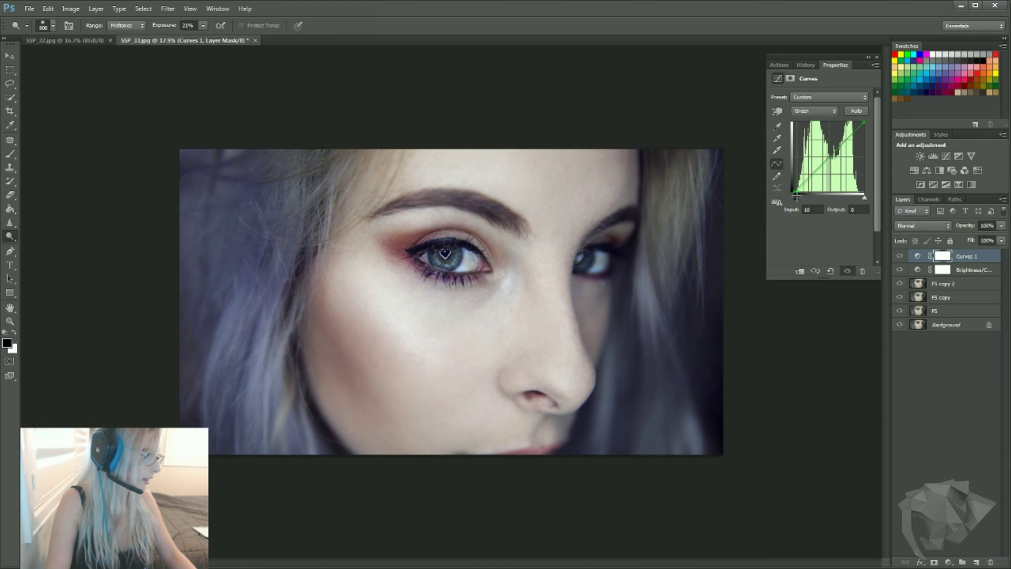
Step: Raise the red channel's black point to output 4 and return the Curves adjustment to the RGB channel
left_click(803, 111)
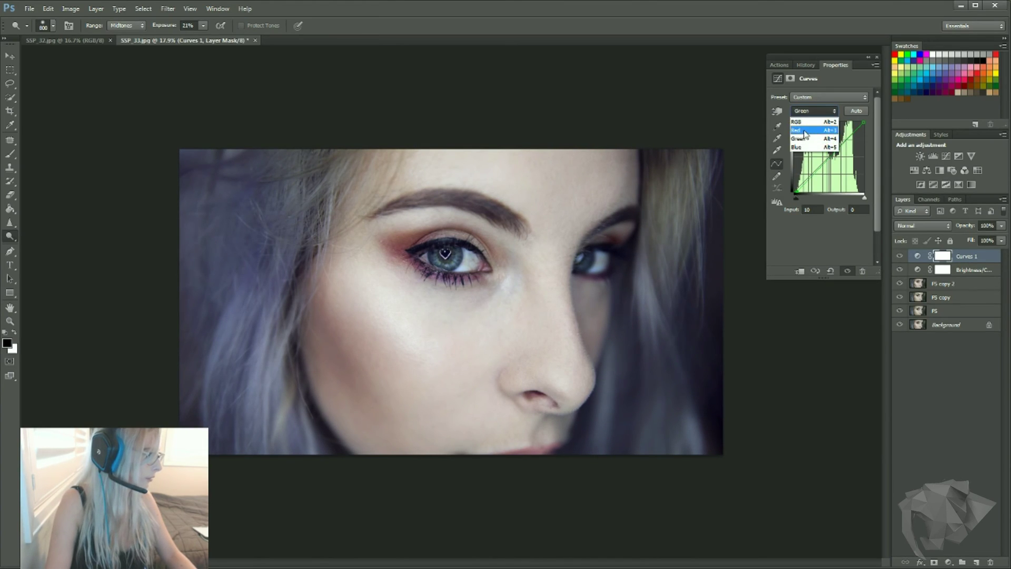
left_click(803, 129)
mouse_move(794, 196)
left_mouse_down()
mouse_move(790, 182)
mouse_move(783, 189)
left_mouse_up()
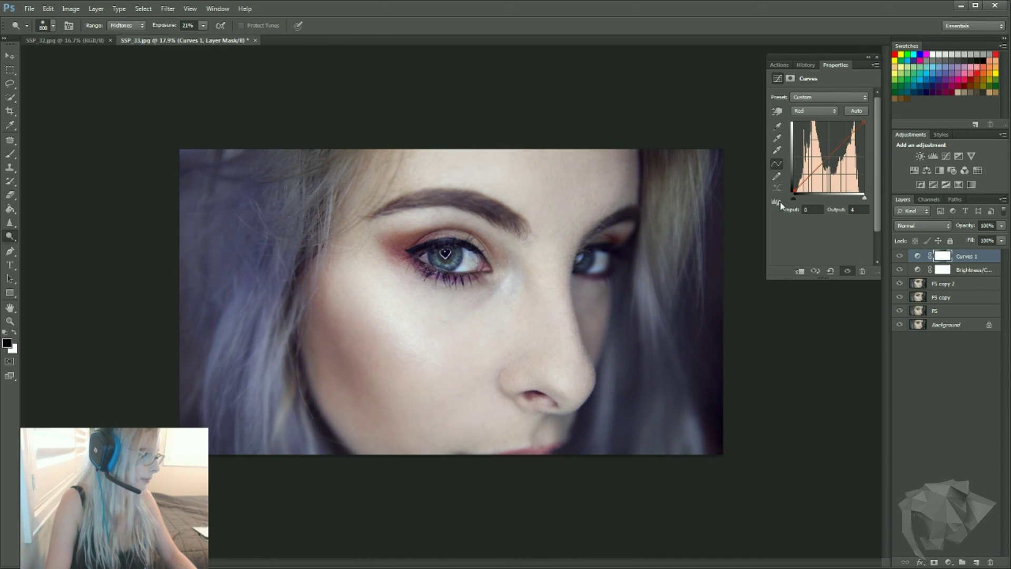
left_click(817, 110)
left_click(817, 110)
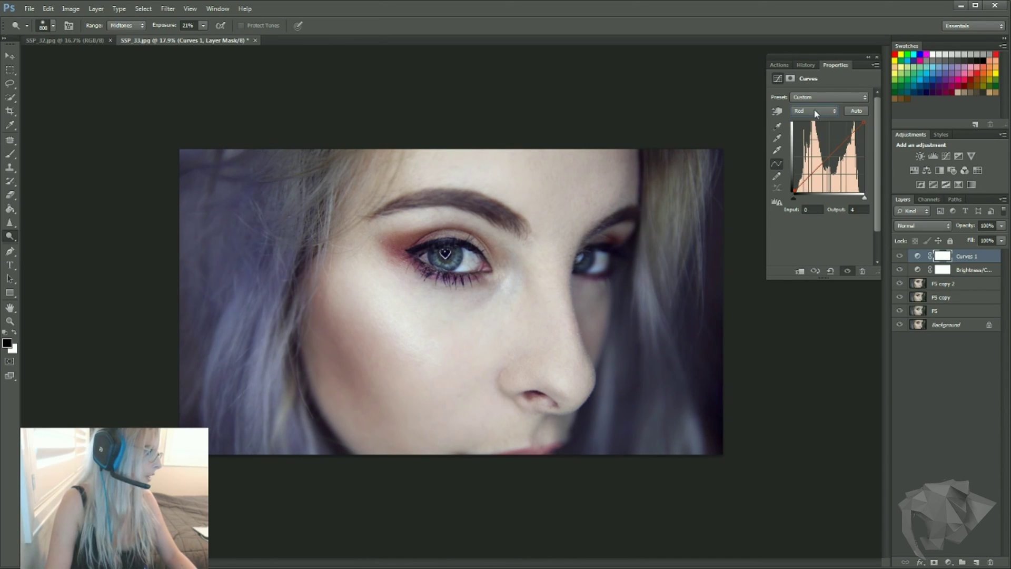
left_click(816, 111)
left_click(808, 122)
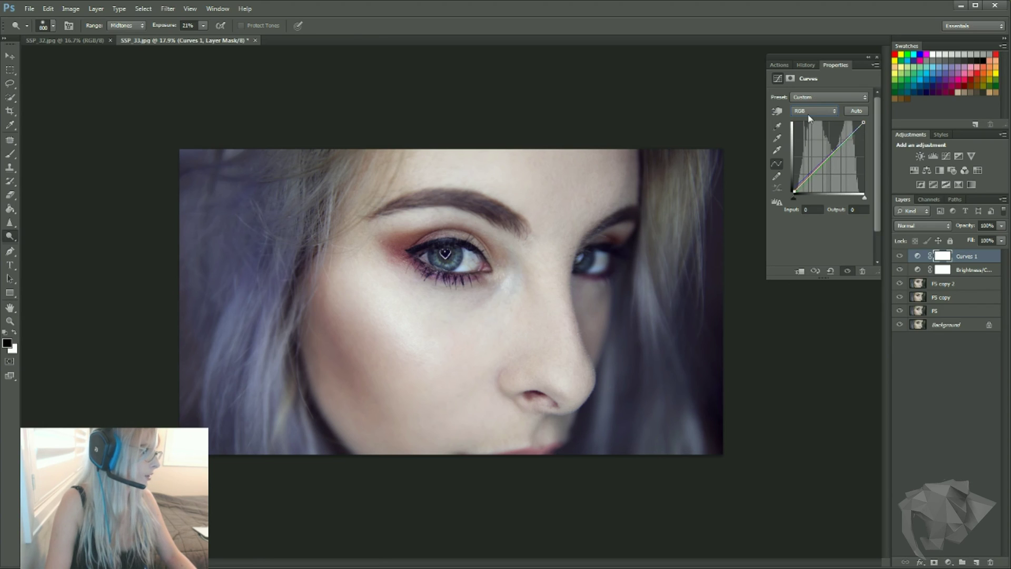
Step: Add a second Curves adjustment layer and brighten the midtones by raising the RGB curve at input 106 to about 118
left_click(945, 403)
left_click(949, 562)
left_click(938, 395)
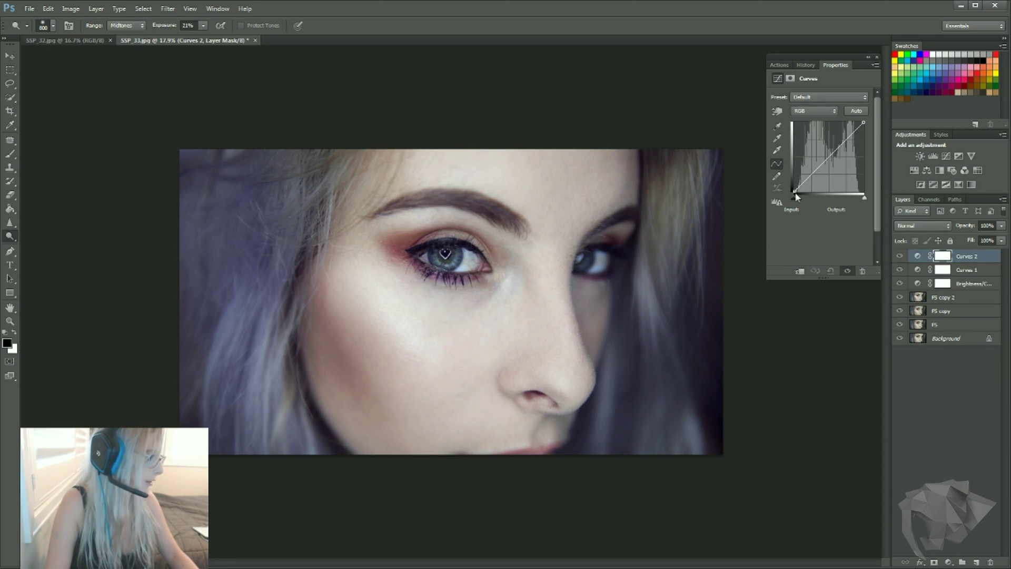
mouse_move(796, 195)
left_mouse_down()
mouse_move(784, 173)
mouse_move(777, 200)
left_mouse_up()
mouse_move(863, 123)
left_mouse_down()
mouse_move(866, 132)
mouse_move(849, 123)
mouse_move(882, 137)
mouse_move(864, 123)
left_mouse_up()
left_click_drag(826, 160, 822, 159)
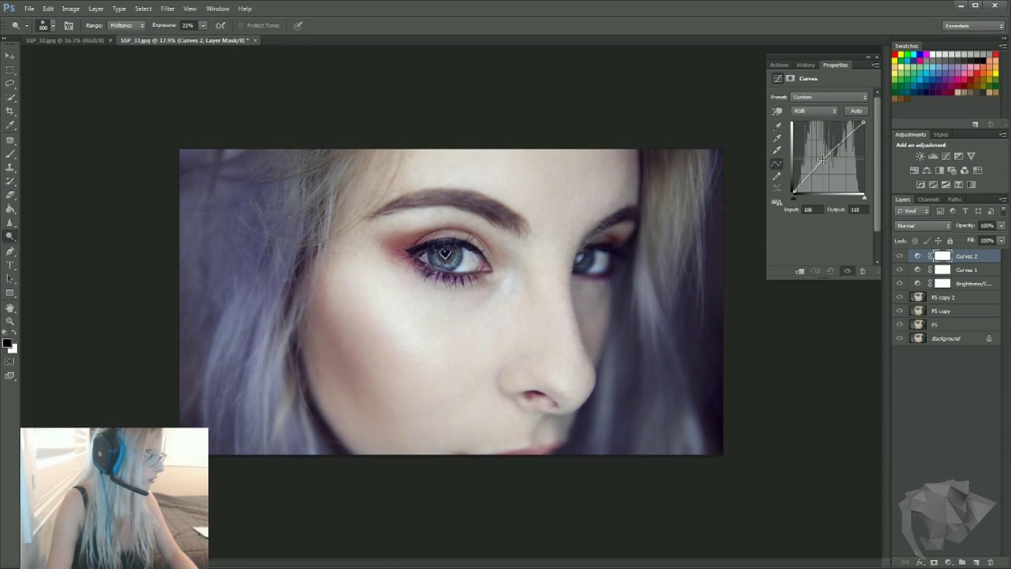
Step: Compare the portrait with and without the midtone brightening by hiding and showing the Curves 2 layer
left_click(944, 410)
left_click(901, 257)
left_click(900, 256)
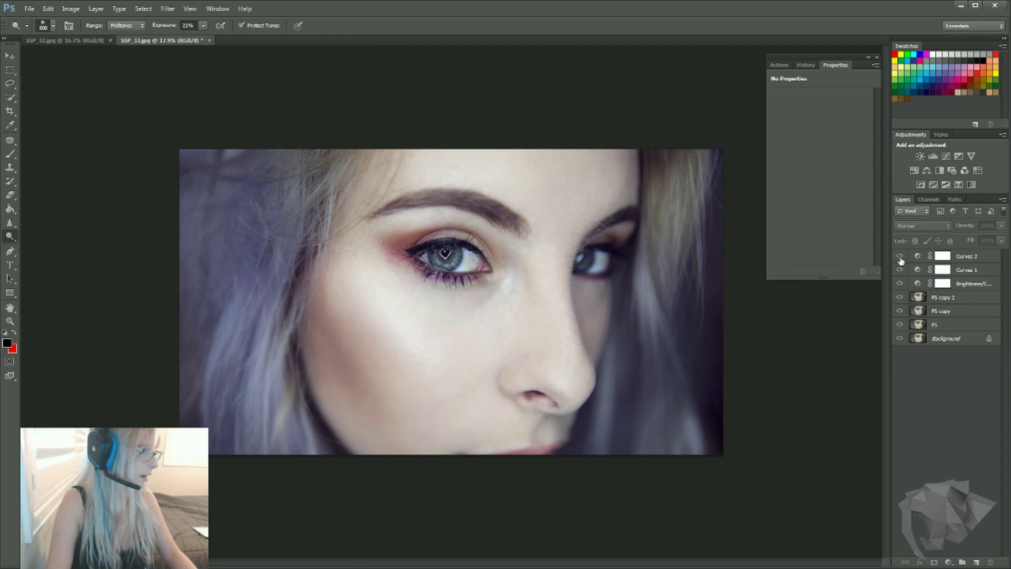
left_click(900, 256)
left_click(900, 256)
Step: Reduce the opacity of the Curves 2 layer to 38% and check its effect by toggling the layer's visibility
left_click(953, 258)
left_click(1002, 226)
left_click_drag(1000, 238, 971, 248)
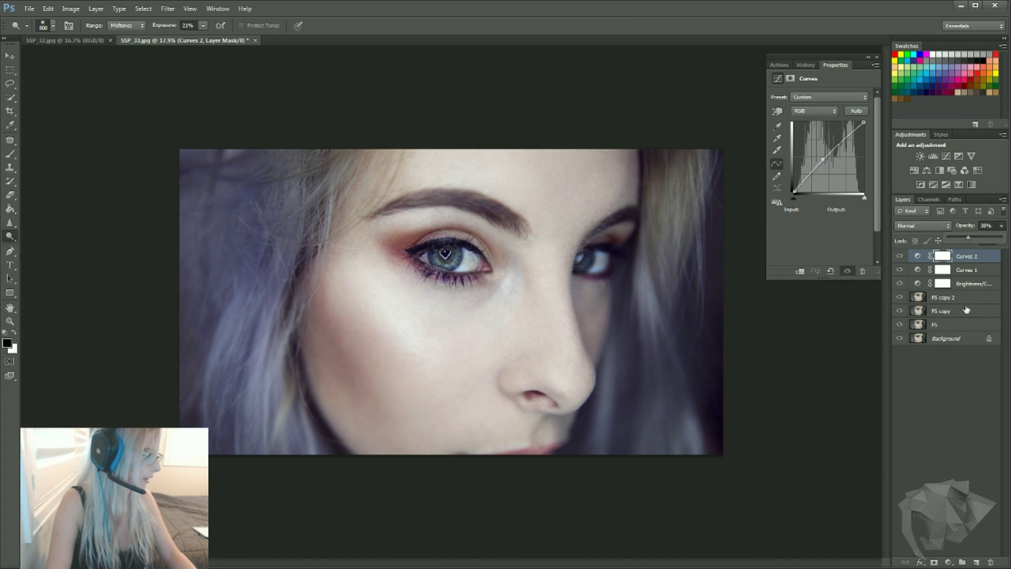
left_click(963, 372)
left_click(900, 258)
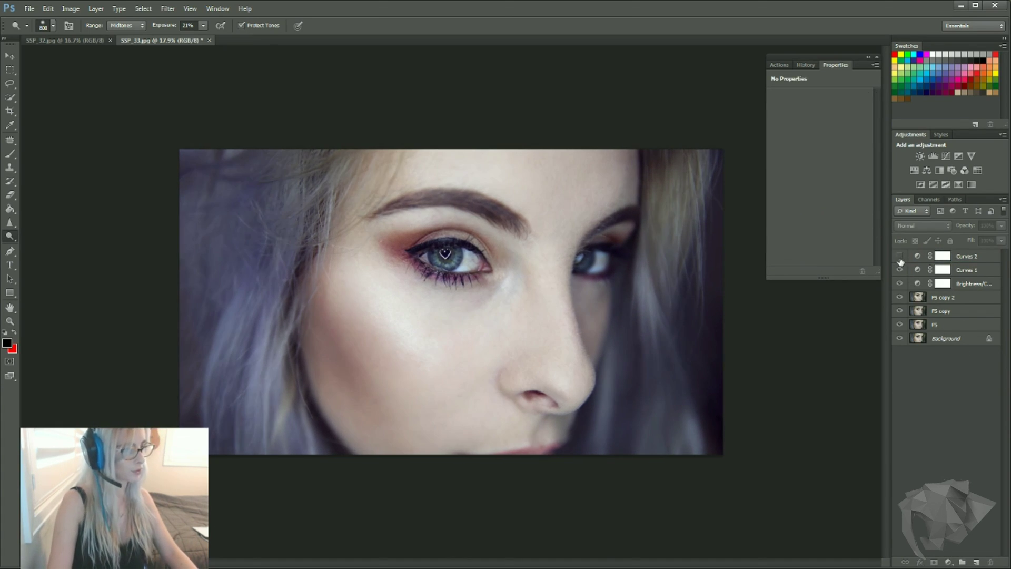